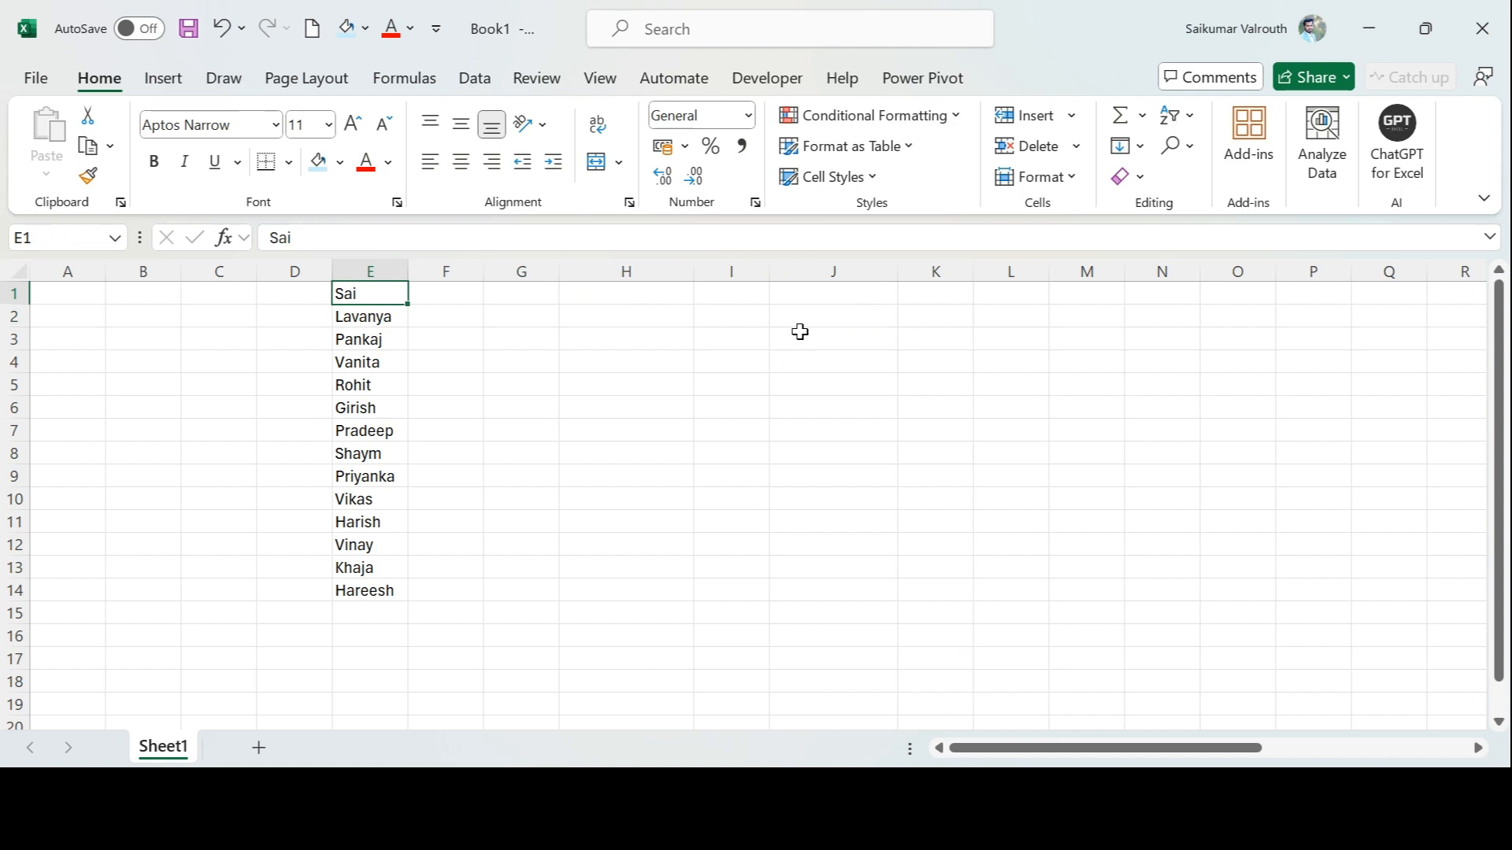
# Enter the wildcard character * in cell I1 and ? in cell I2
pyautogui.press('Right')
pyautogui.press('Right')
pyautogui.press('Right')
pyautogui.press('Right')
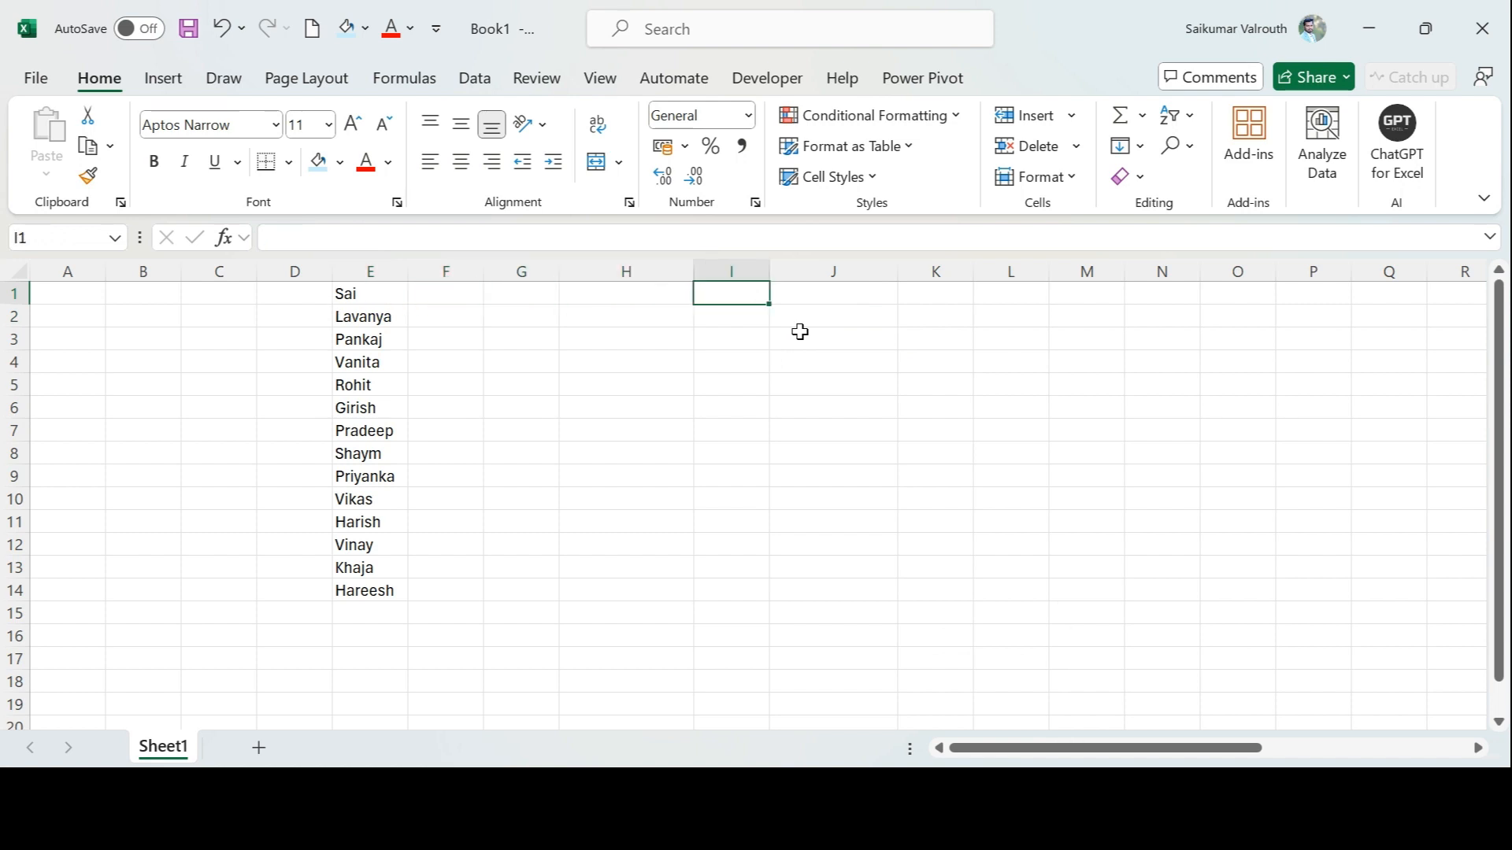
pyautogui.write('*')
pyautogui.press('Return')
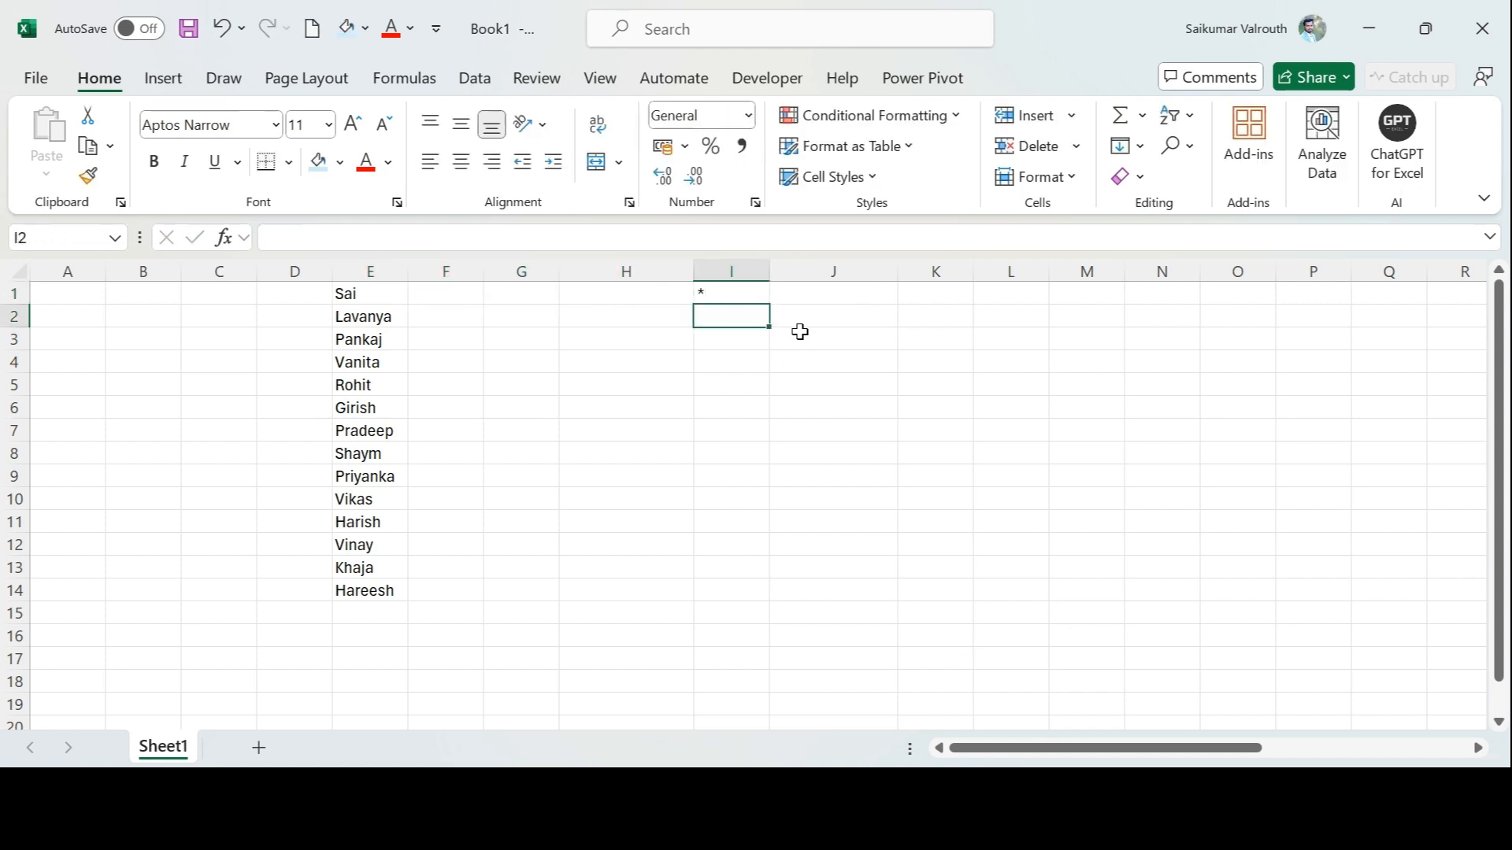
pyautogui.write('?')
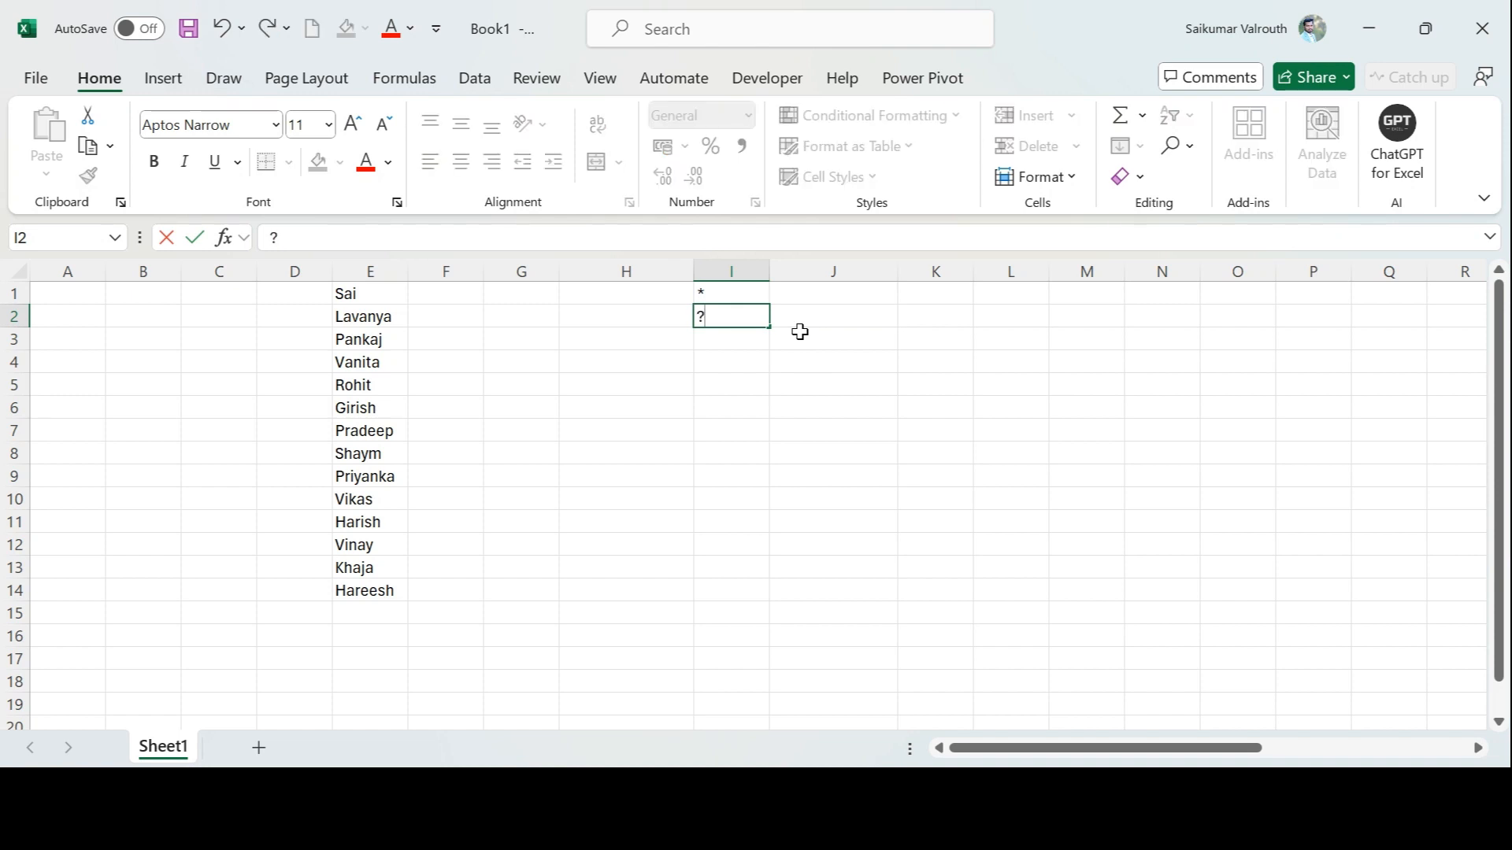
# Increase the font size of the wildcard characters in I1:I2 to 20
pyautogui.press('Up')
pyautogui.hotkey('shift', 'Down')
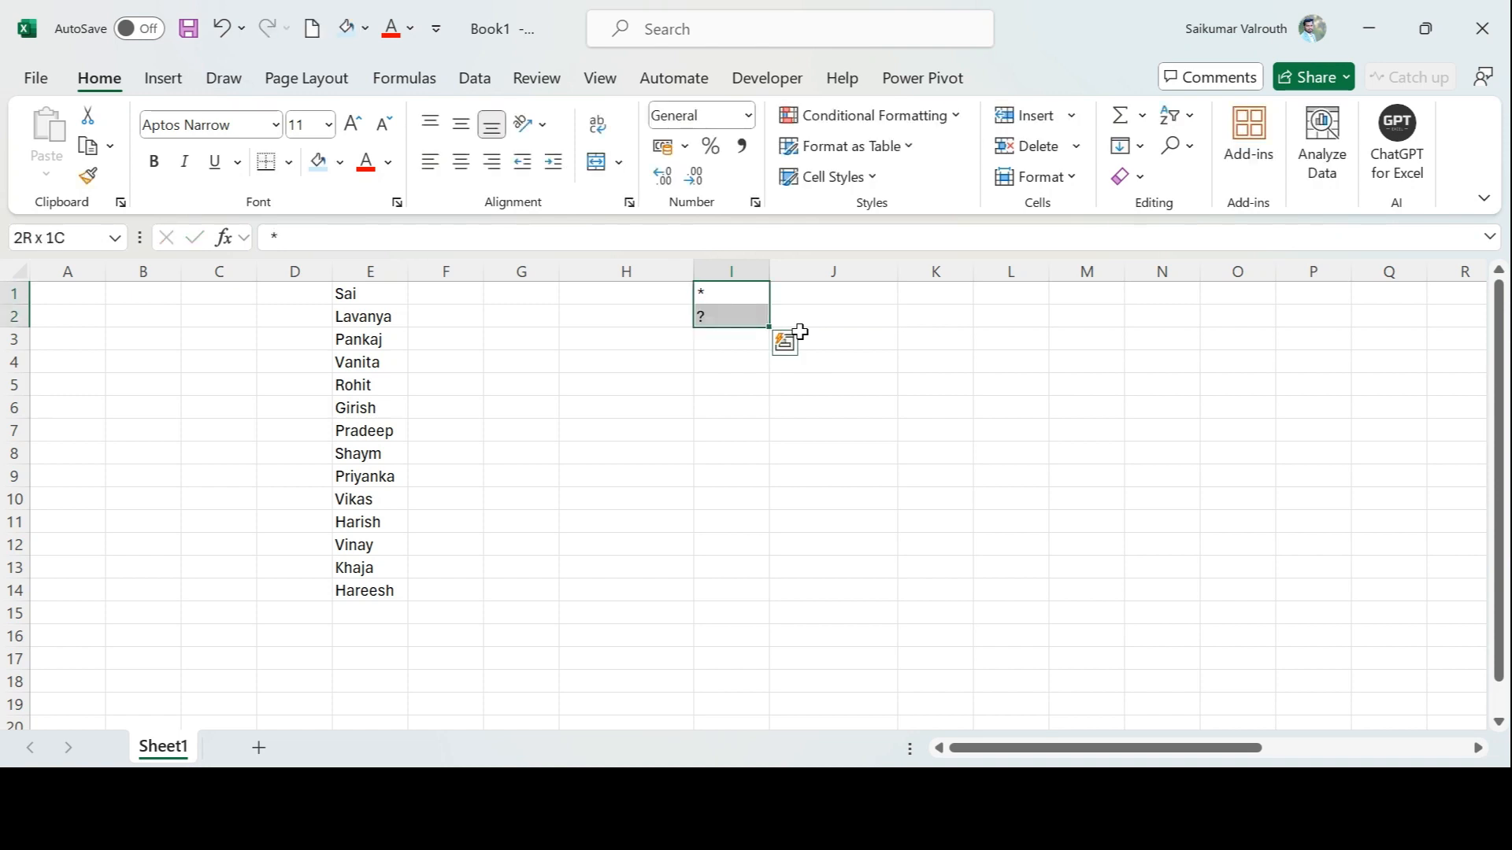
pyautogui.click(353, 124)
pyautogui.click(354, 124)
pyautogui.click(353, 125)
pyautogui.click(354, 124)
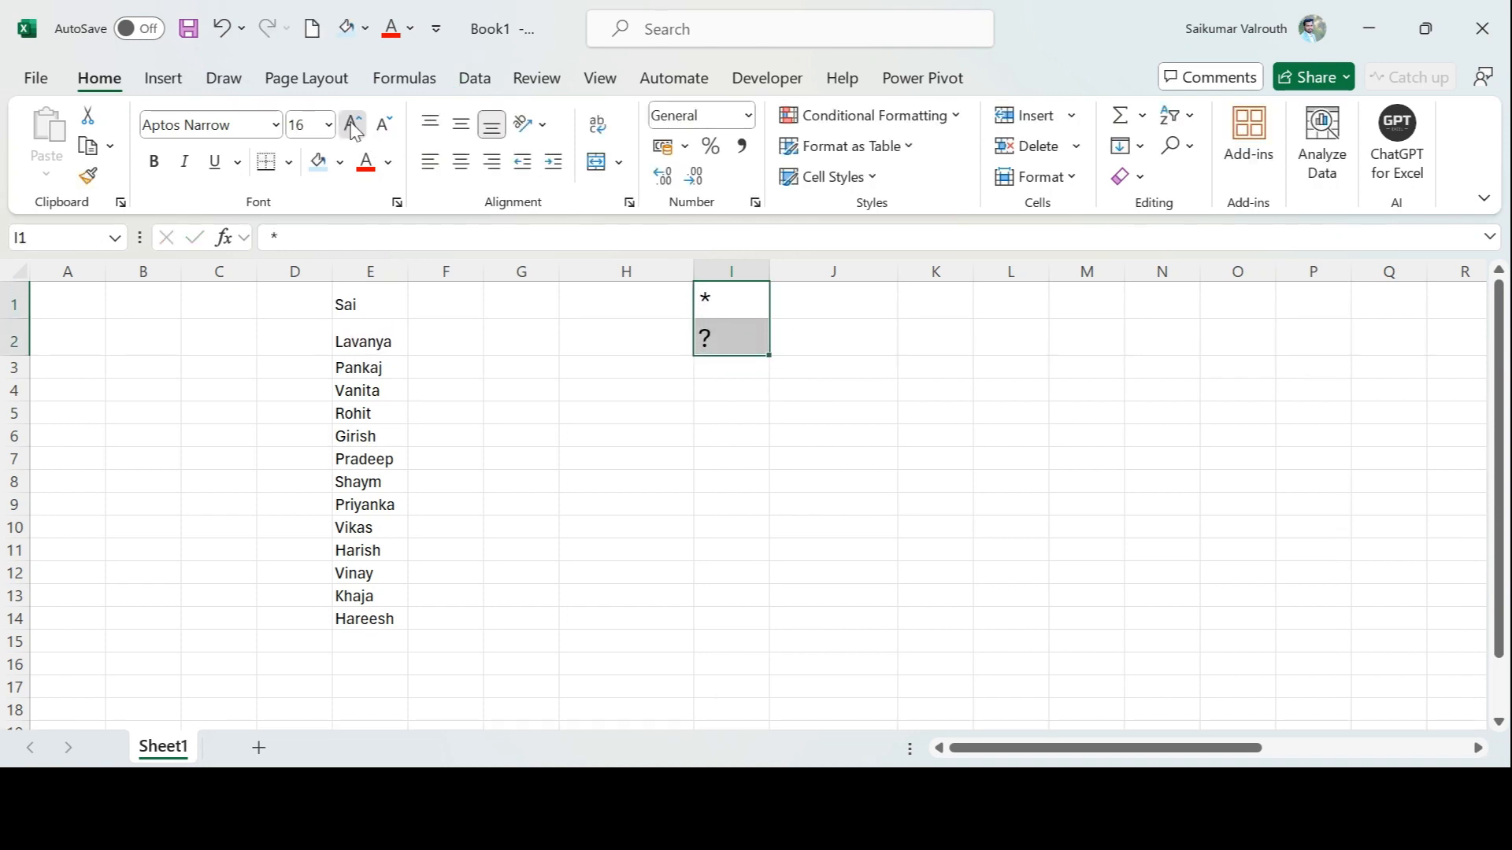
pyautogui.click(354, 124)
pyautogui.click(717, 301)
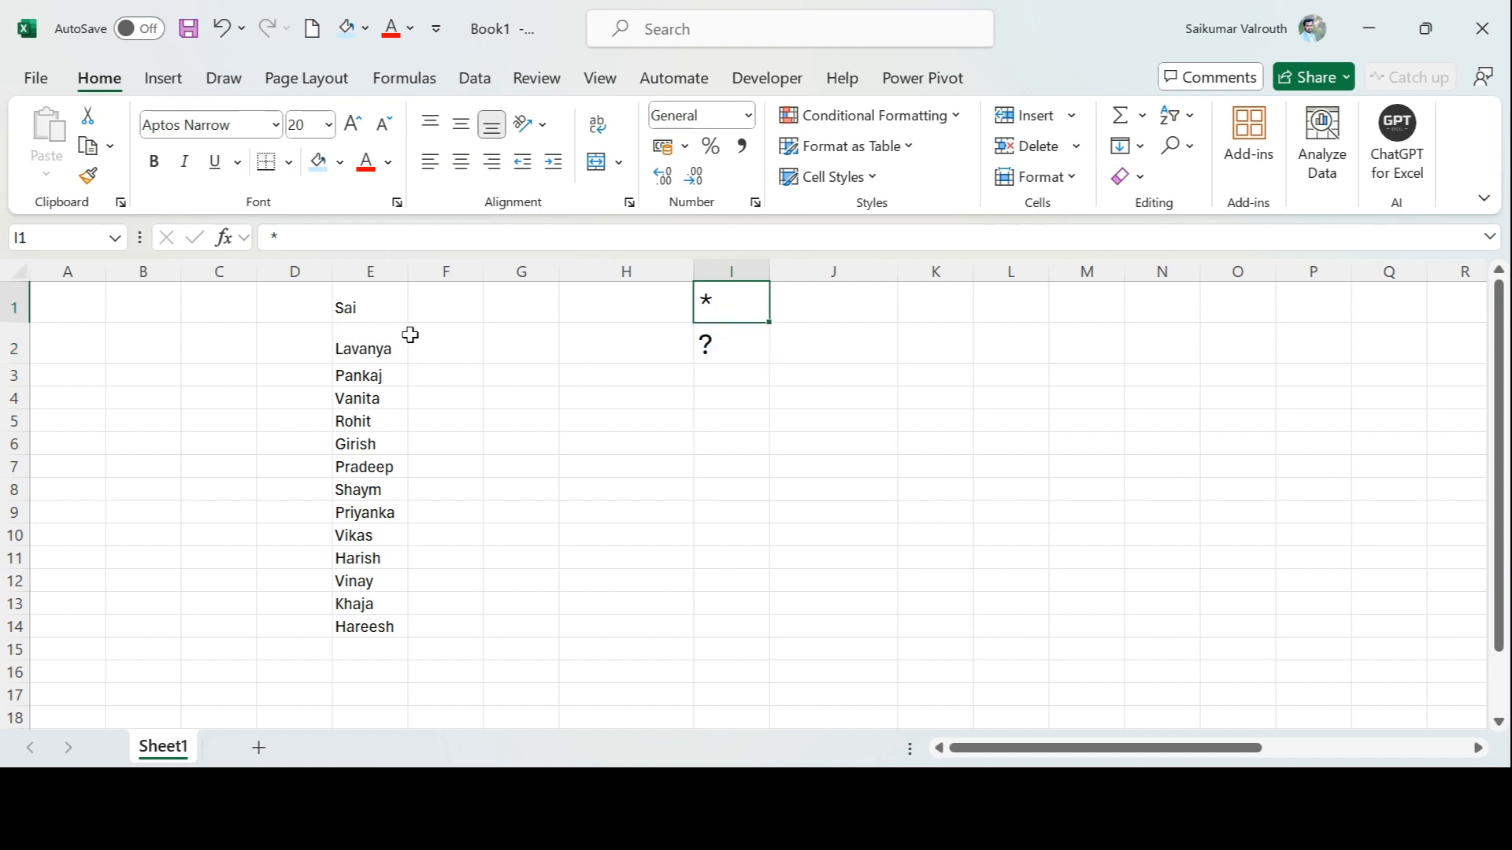
# Search the sheet for a misspelled variant of the name in E4
pyautogui.click(380, 400)
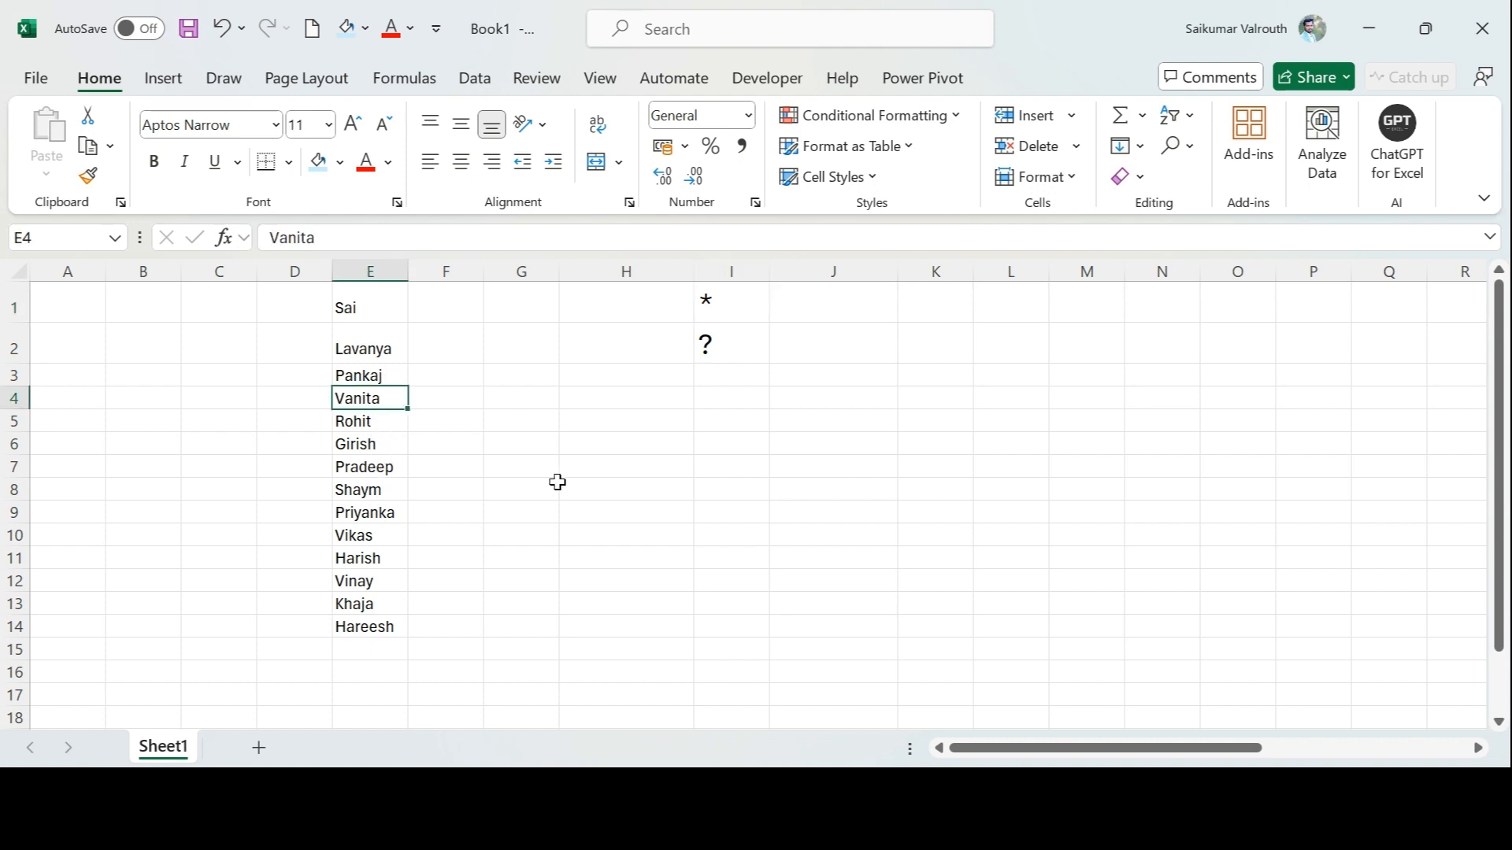
pyautogui.hotkey('ctrl', 'f')
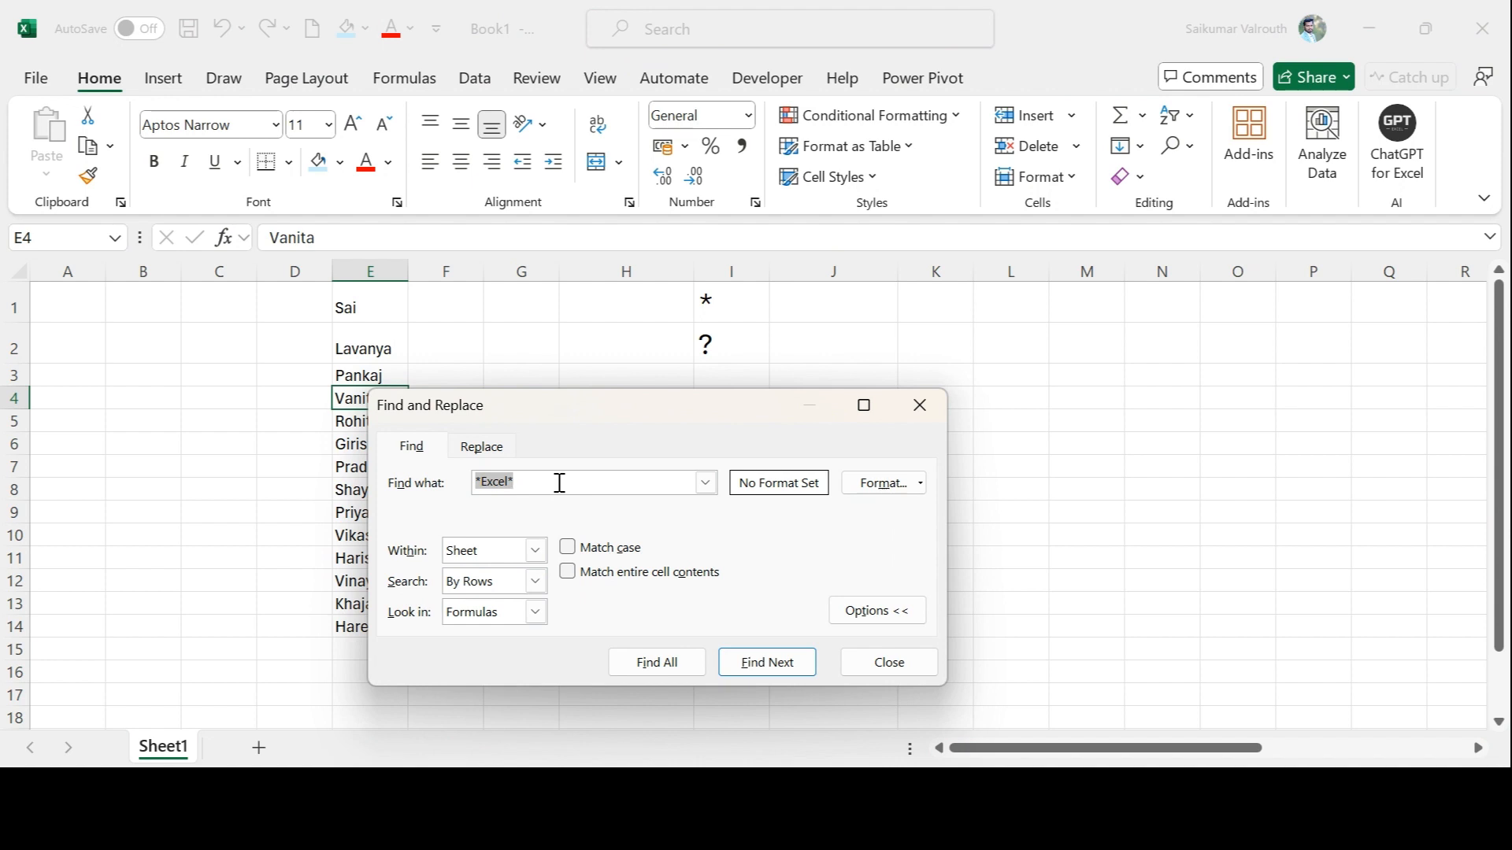
pyautogui.write('Vanitha')
pyautogui.press('Return')
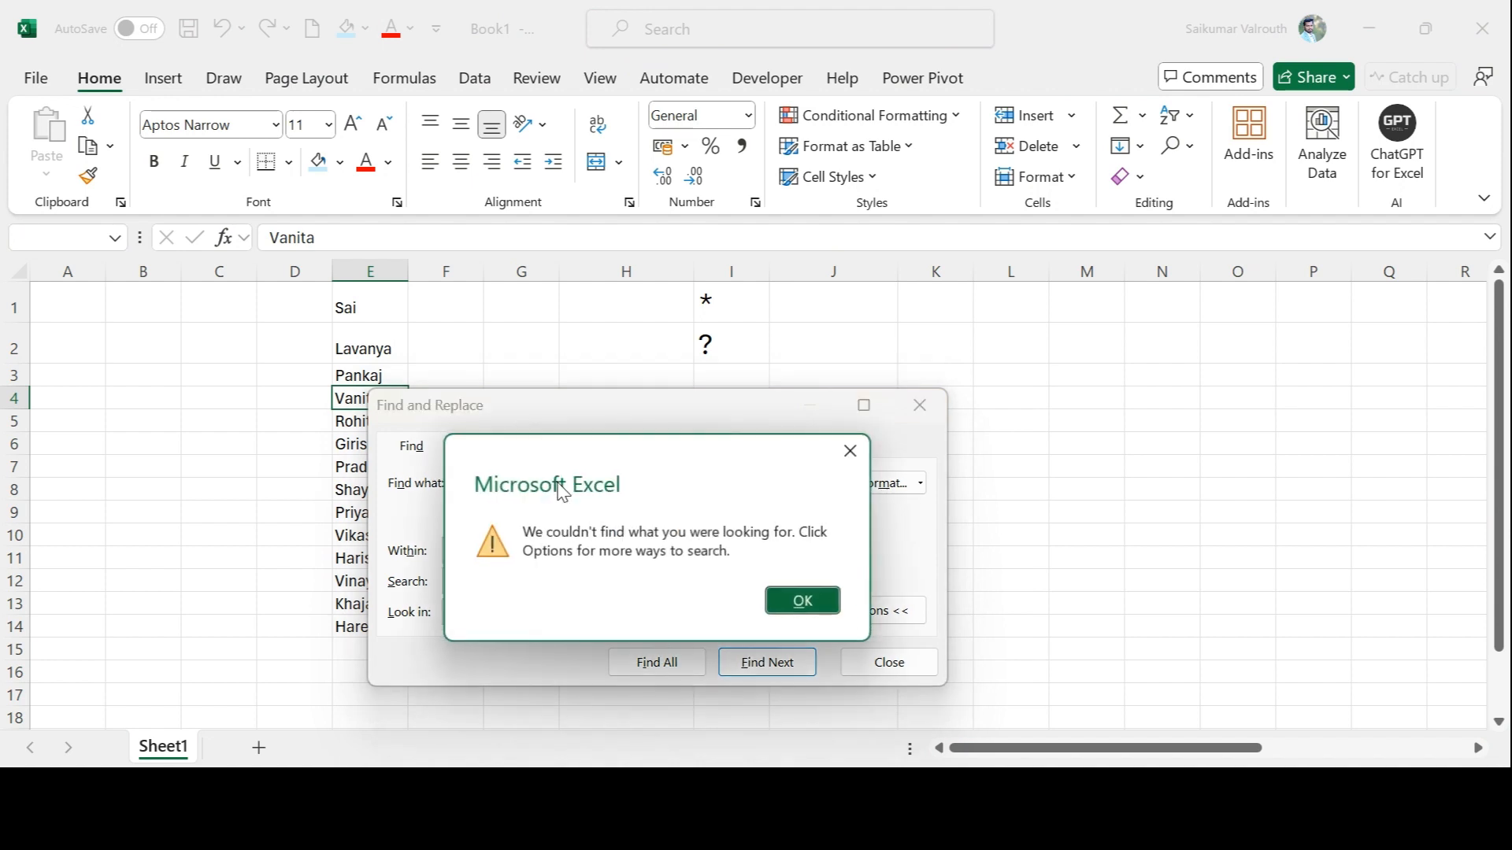
pyautogui.click(830, 598)
# Correct the search text to the exact spelling of the name in E4 and find all matches
pyautogui.moveTo(693, 405); pyautogui.dragTo(915, 307)
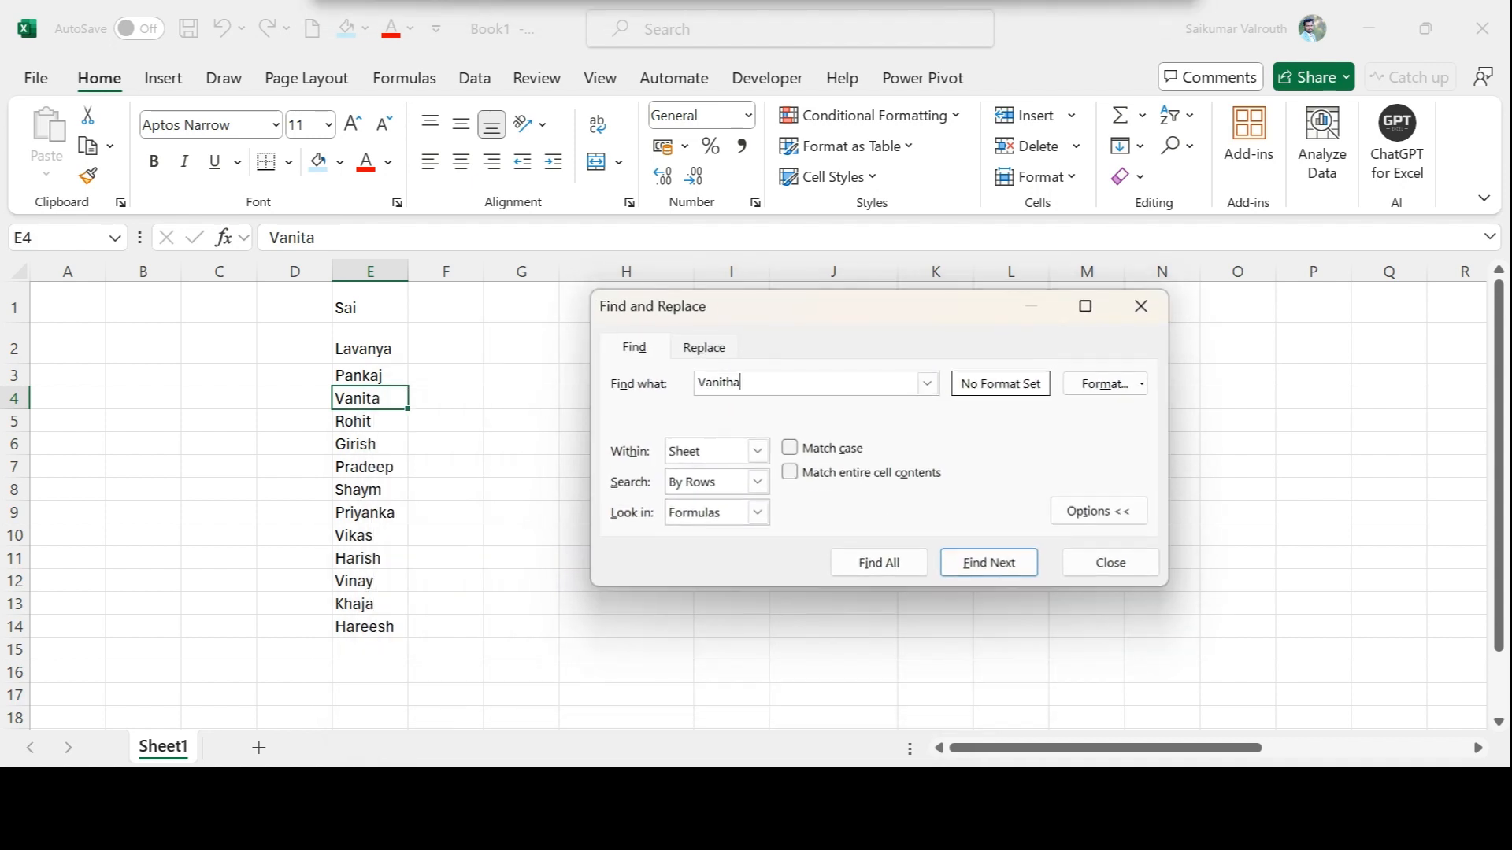
pyautogui.press('BackSpace')
pyautogui.press('BackSpace')
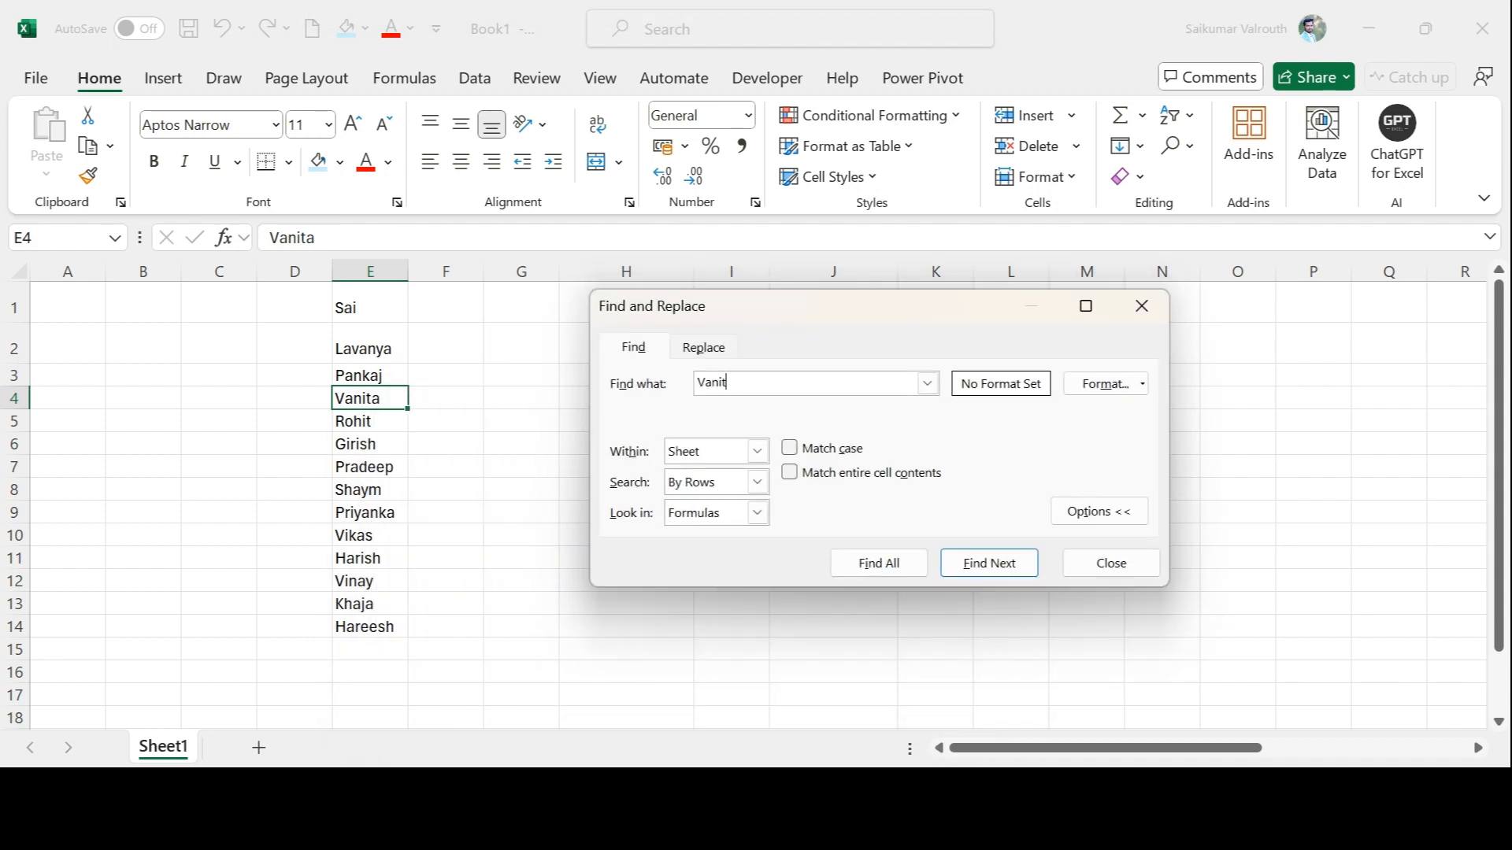
pyautogui.write('a')
pyautogui.click(868, 567)
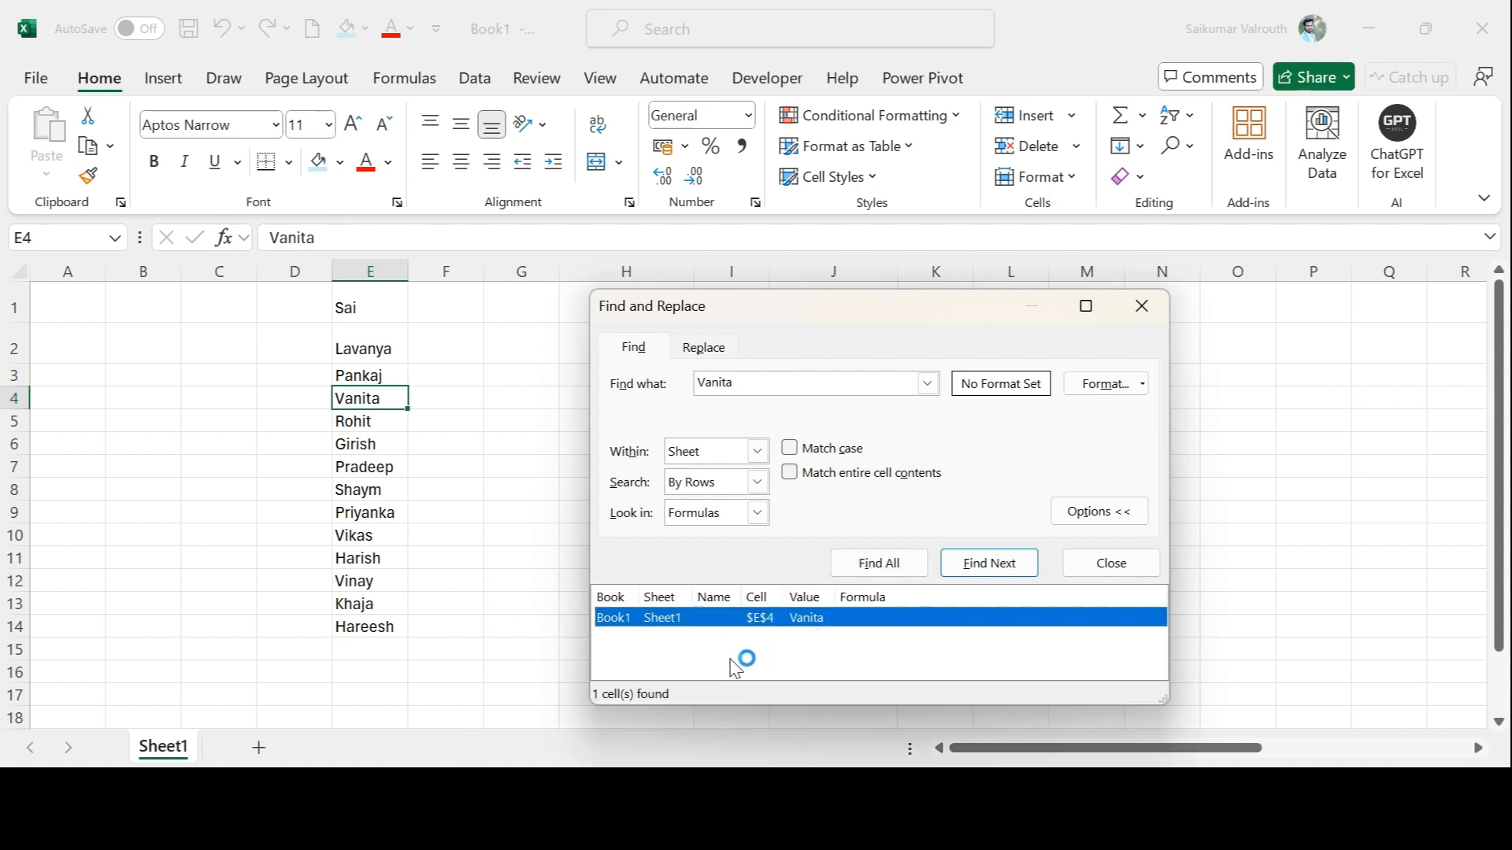
# Replace the search text with the name in E11 and find its next occurrences
pyautogui.click(752, 382)
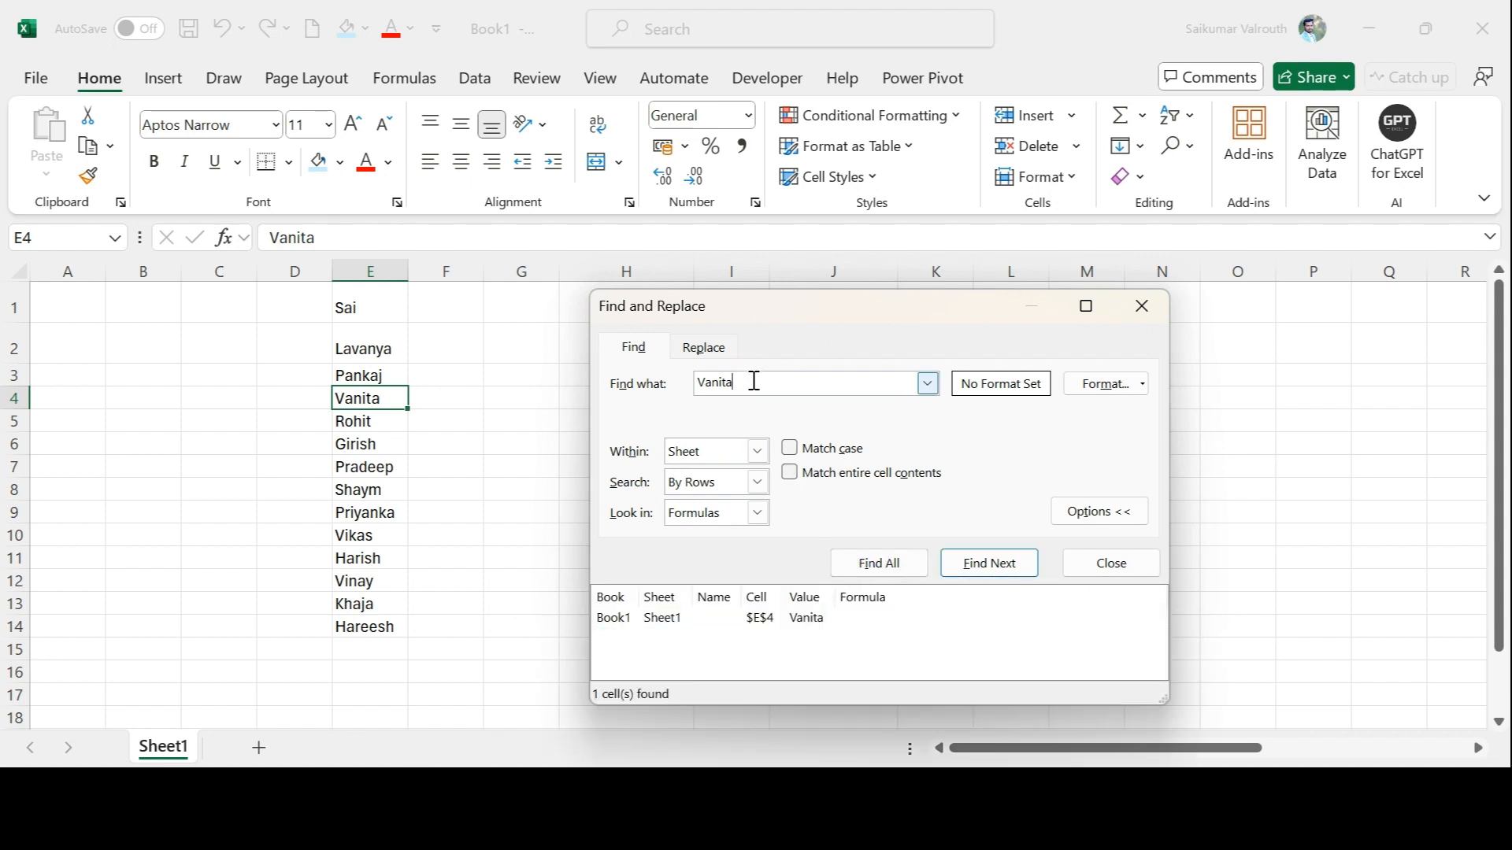
pyautogui.press('BackSpace')
pyautogui.press('BackSpace')
pyautogui.press('BackSpace')
pyautogui.press('BackSpace')
pyautogui.press('BackSpace')
pyautogui.press('BackSpace')
pyautogui.write('Harish')
pyautogui.press('Return')
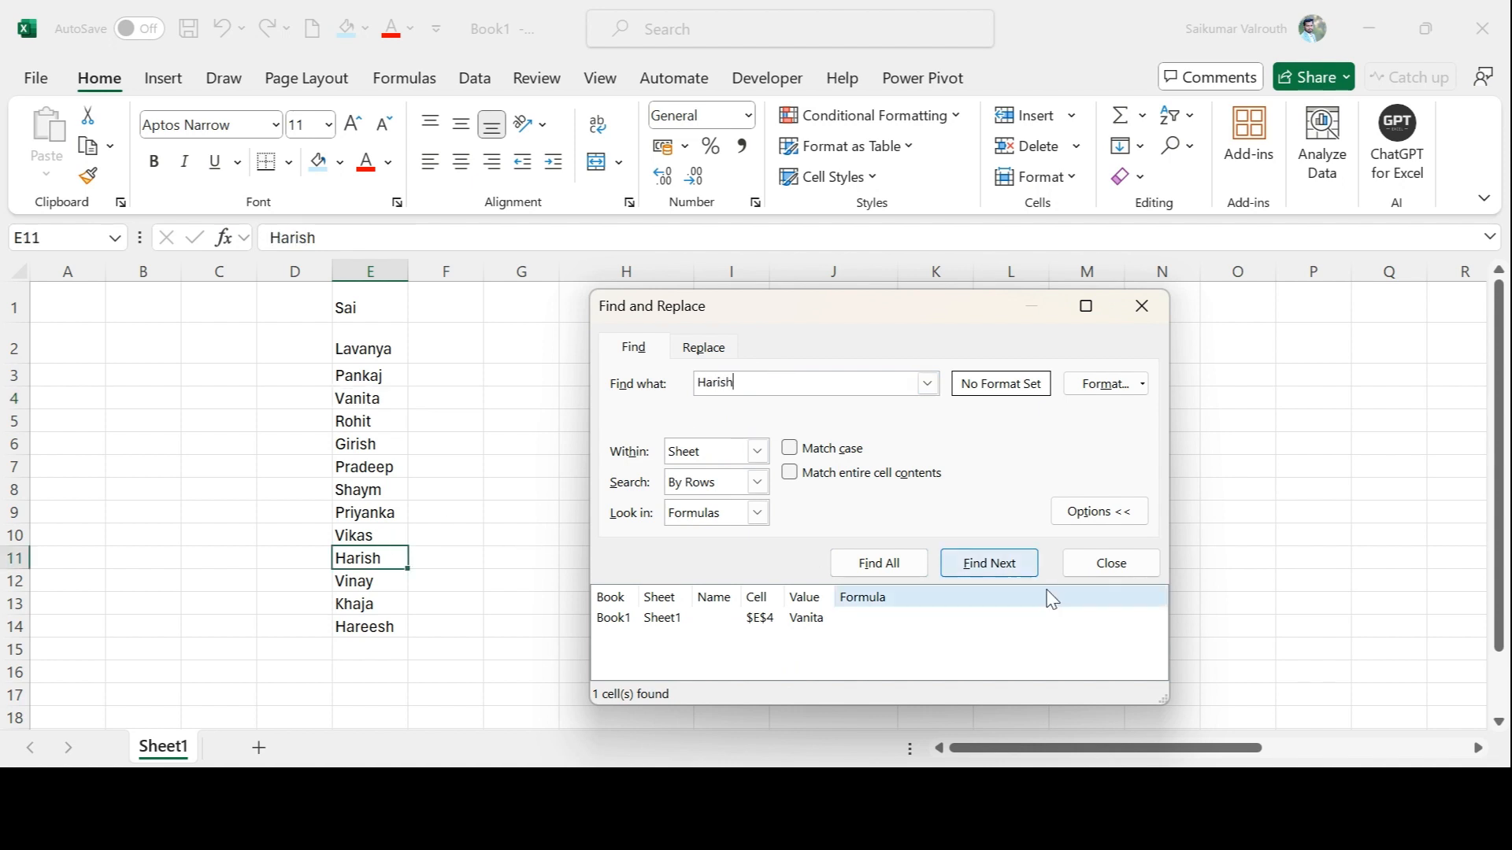
pyautogui.click(991, 562)
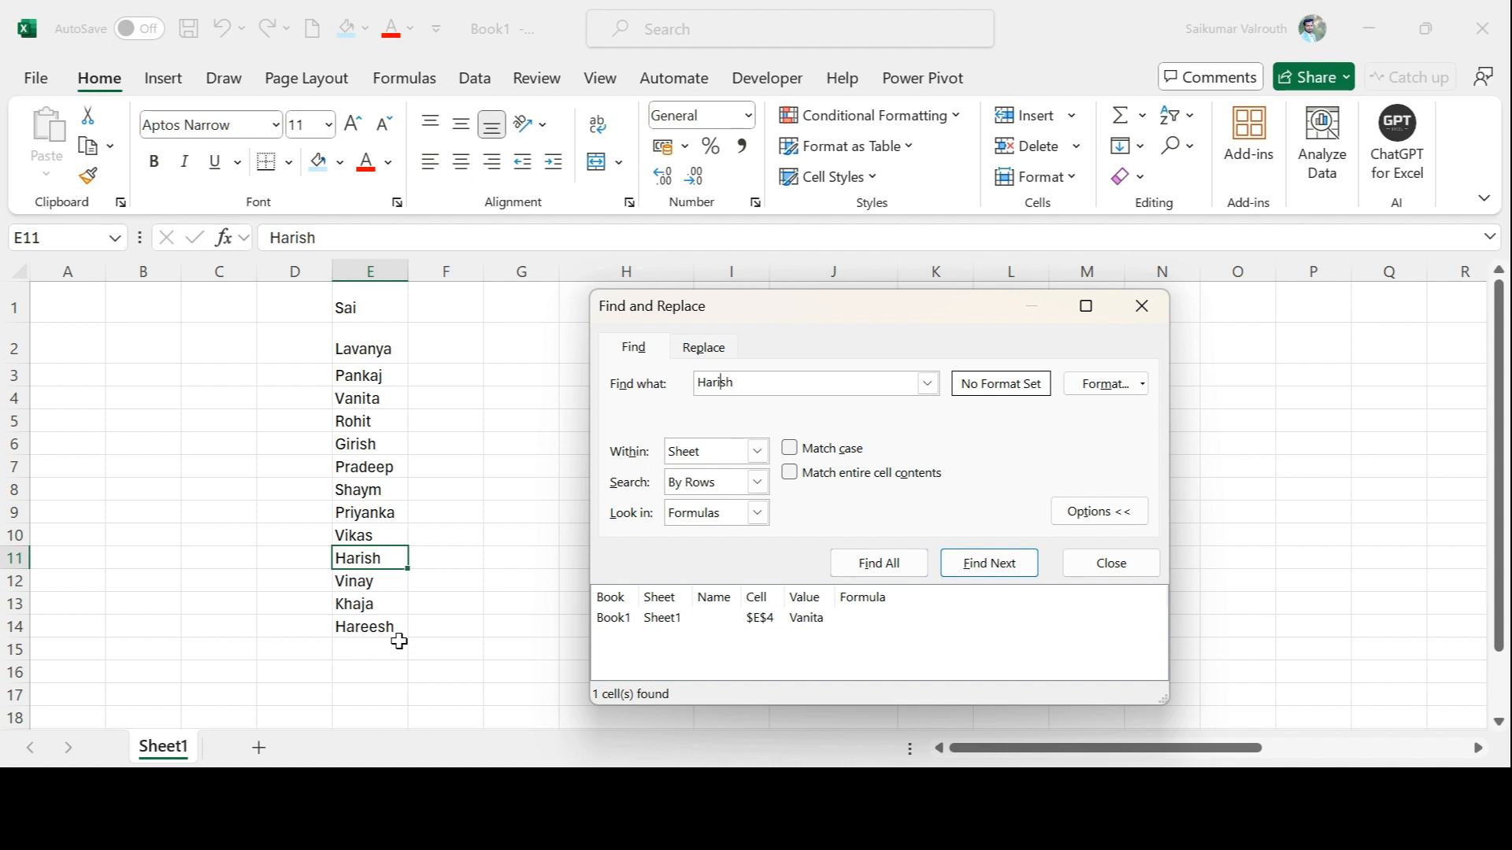
# Find all cells matching the wildcard pattern Ha*sh and step through the matches
pyautogui.press('BackSpace')
pyautogui.press('BackSpace')
pyautogui.write('*')
pyautogui.click(877, 565)
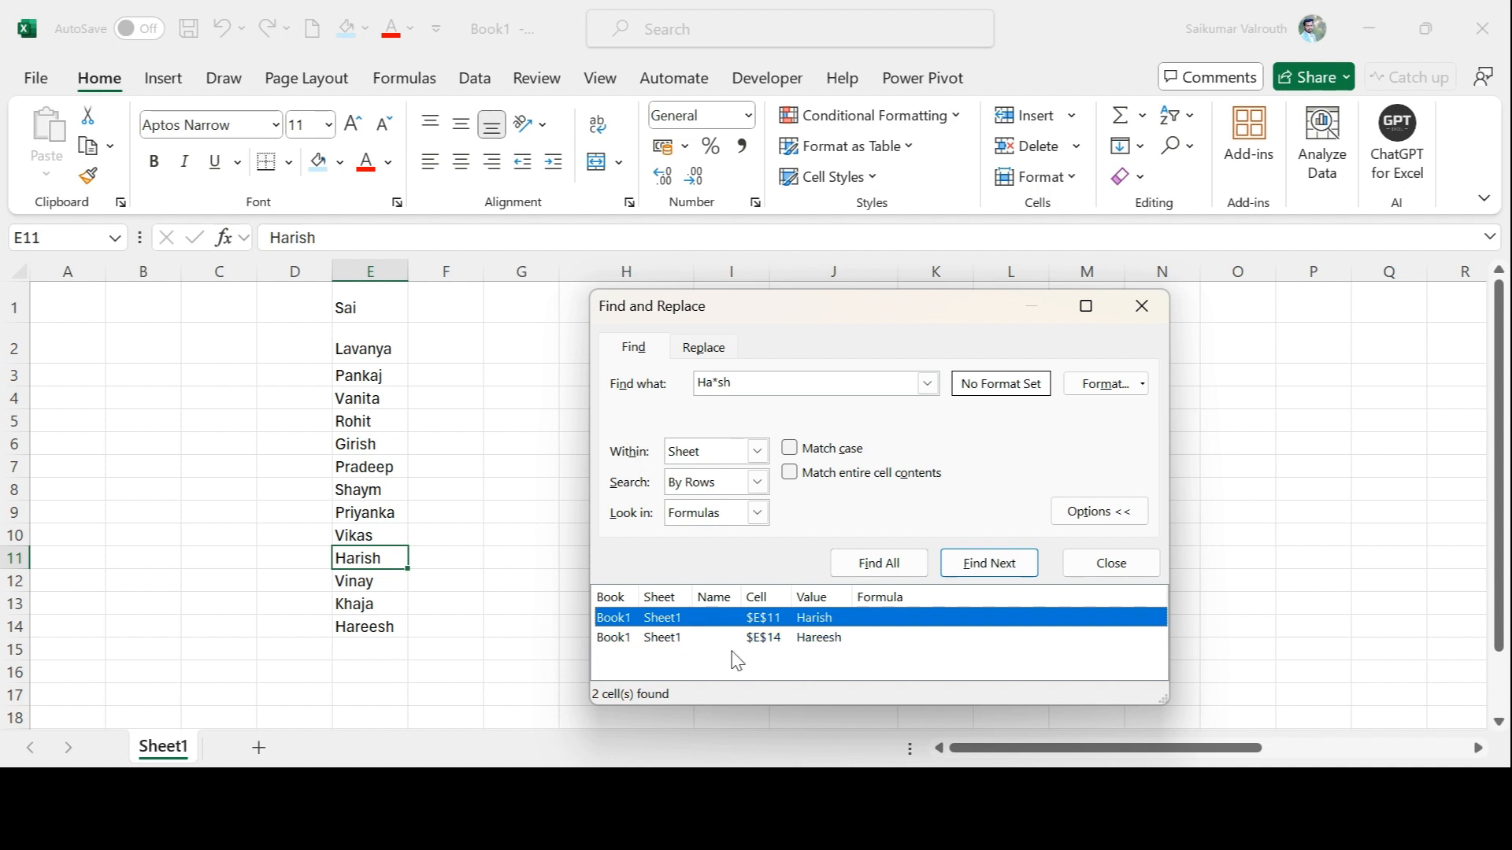
pyautogui.click(1030, 564)
pyautogui.click(1026, 561)
pyautogui.click(1016, 560)
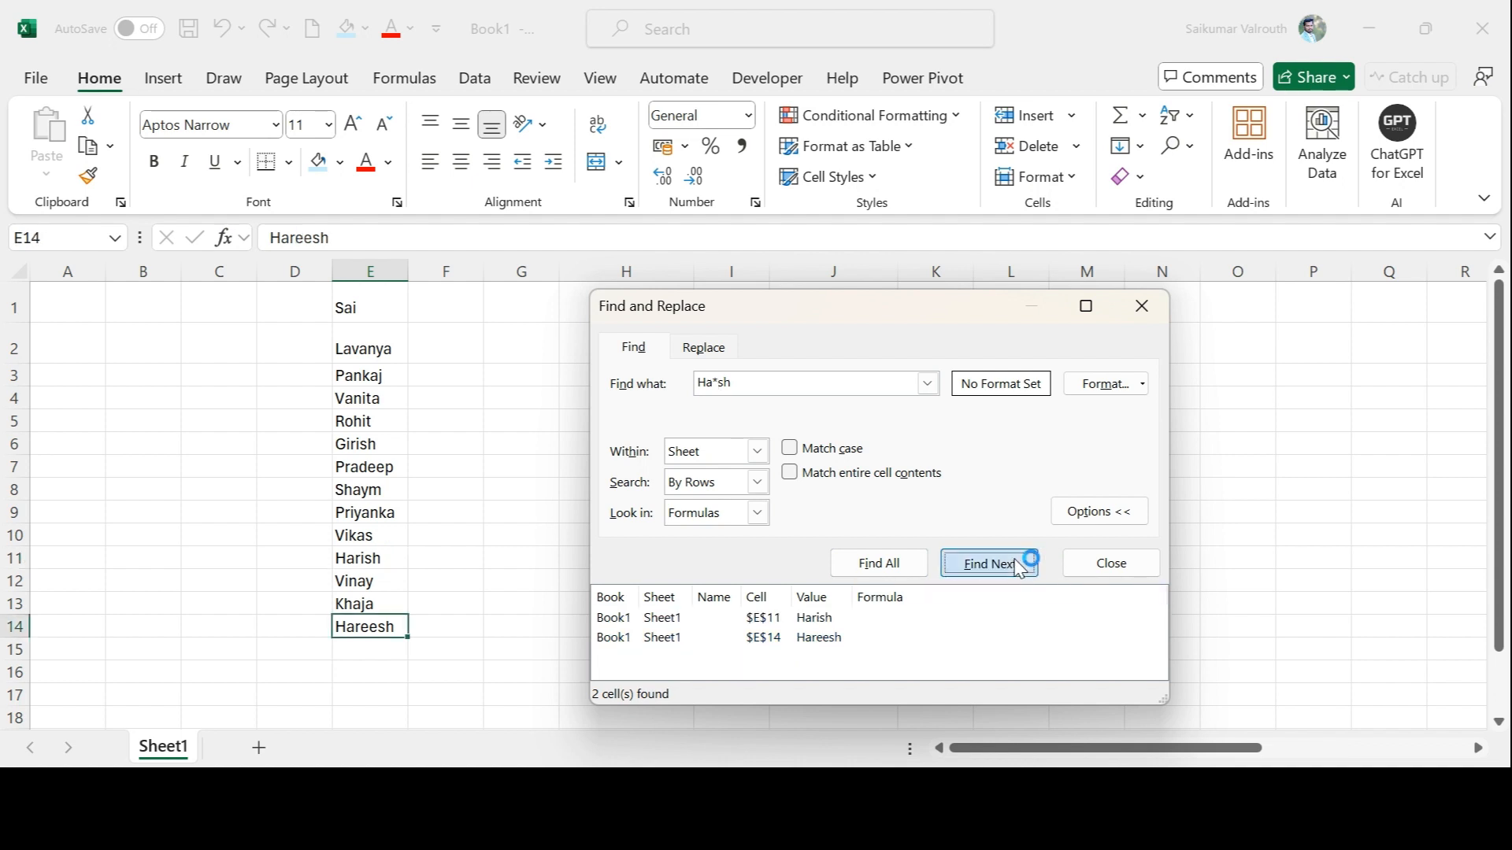
pyautogui.click(1015, 560)
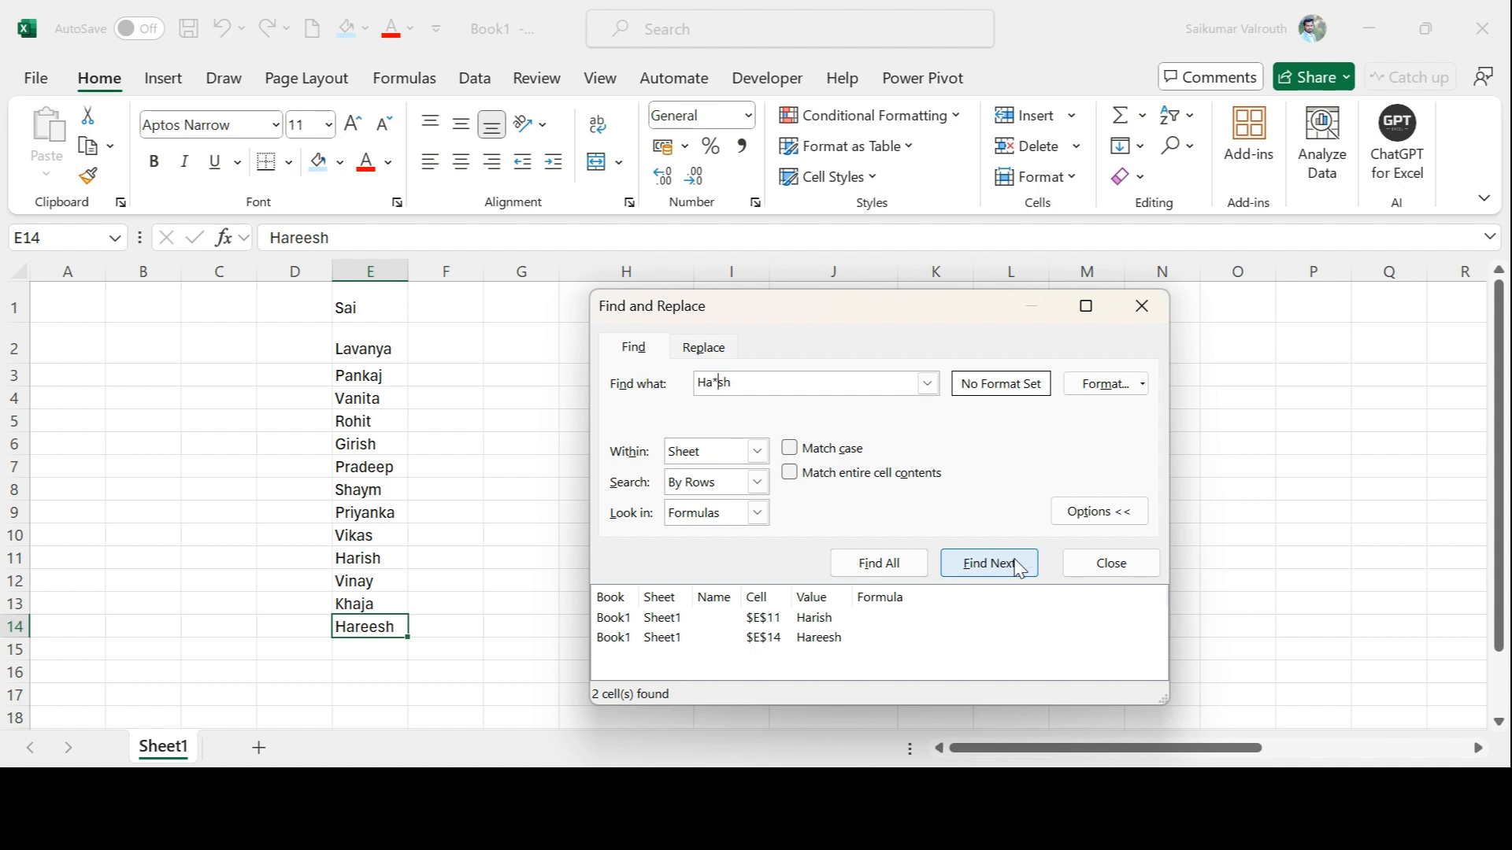
# Replace the search text with the name in E1 and find its next occurrence
pyautogui.press('BackSpace')
pyautogui.press('BackSpace')
pyautogui.press('BackSpace')
pyautogui.press('Delete')
pyautogui.press('Delete')
pyautogui.write('Sai')
pyautogui.click(1018, 566)
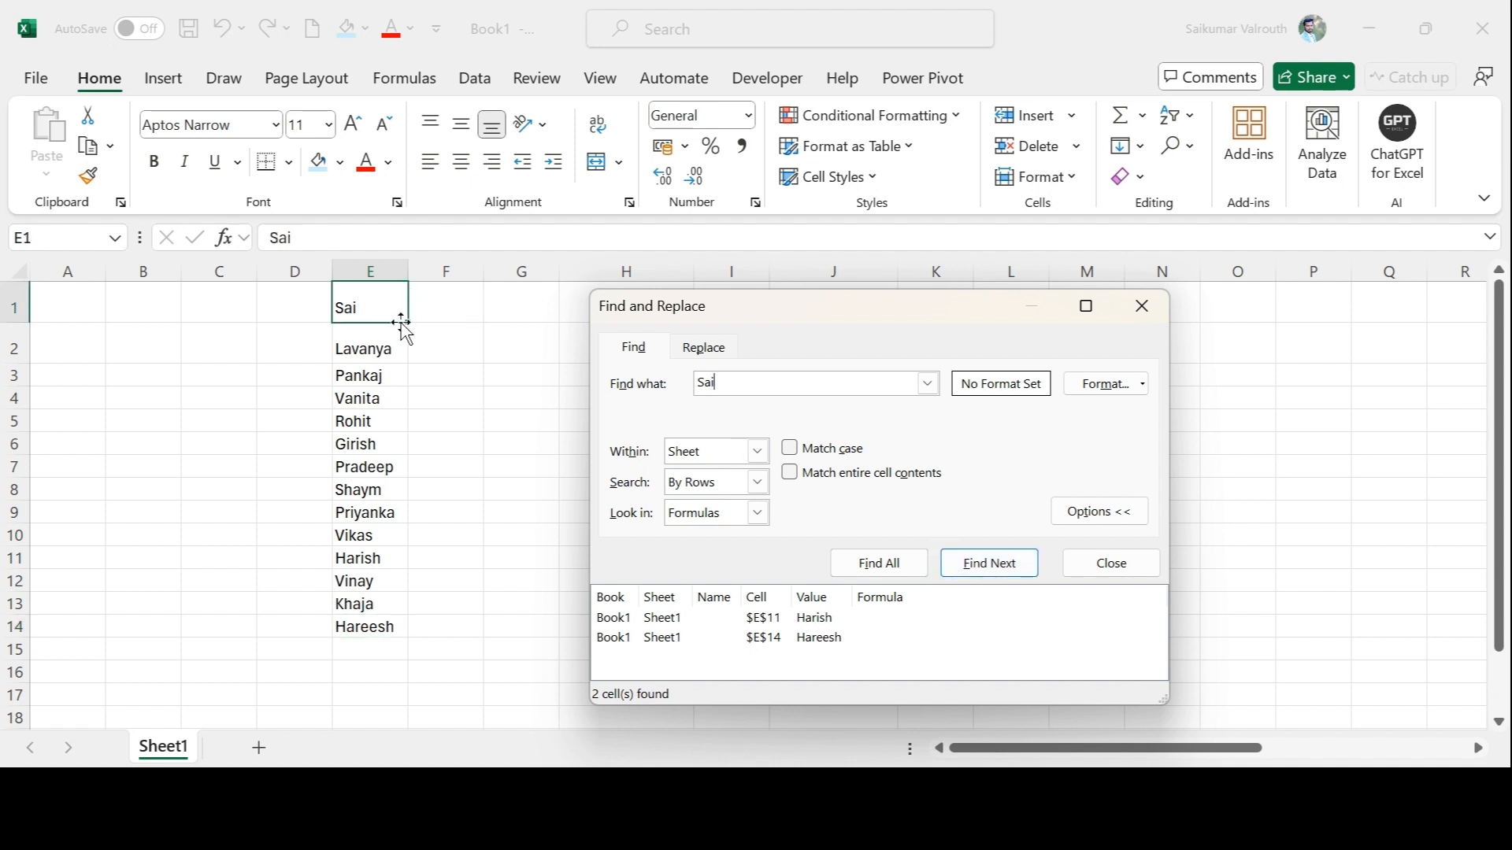
# Replace the search text's middle letter with a wildcard to make S?i and find all matching cells
pyautogui.click(440, 406)
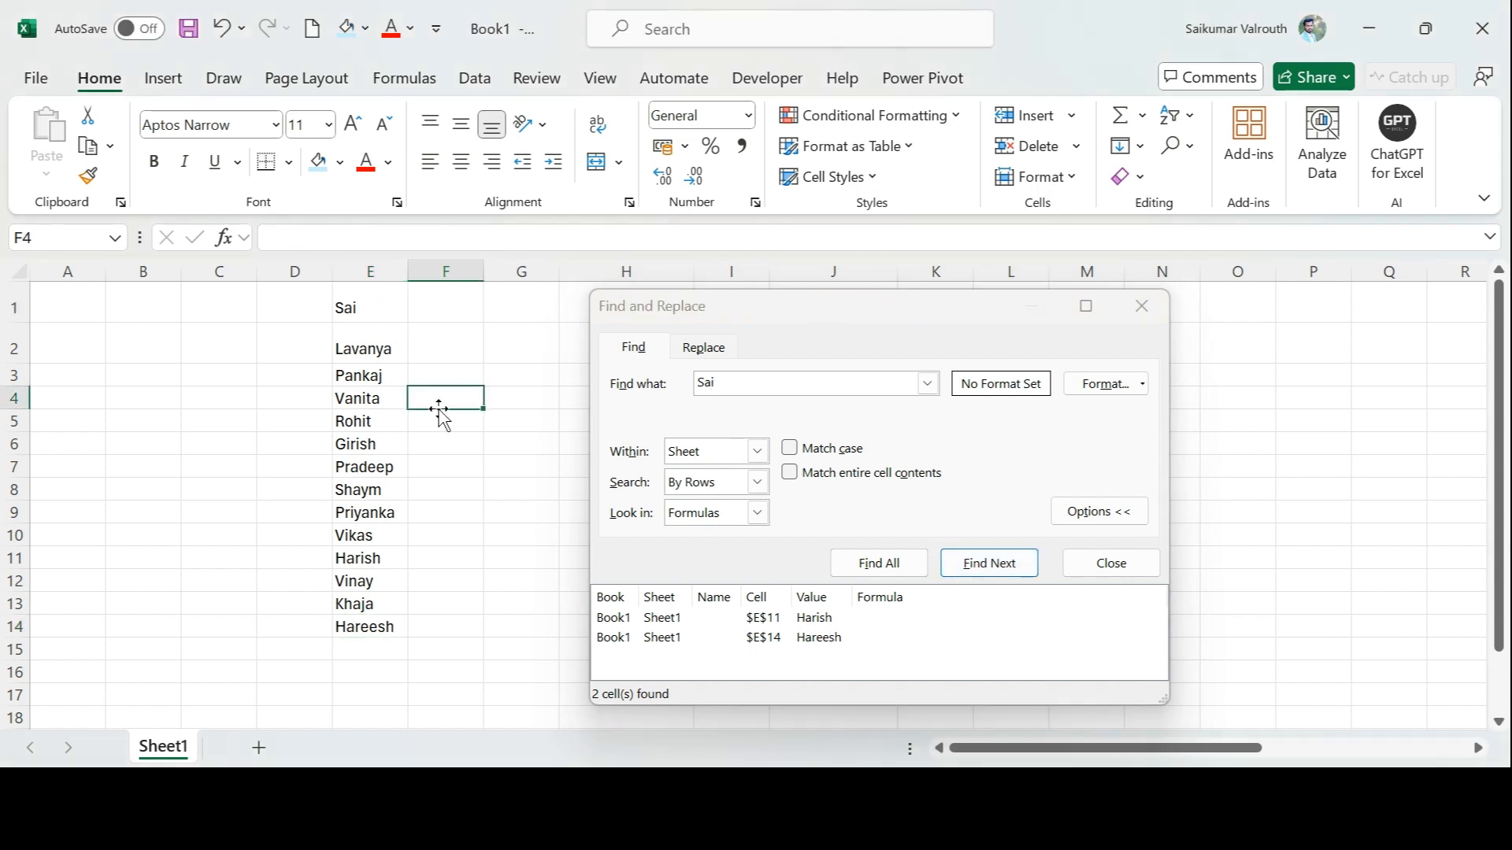
pyautogui.click(708, 382)
pyautogui.press('BackSpace')
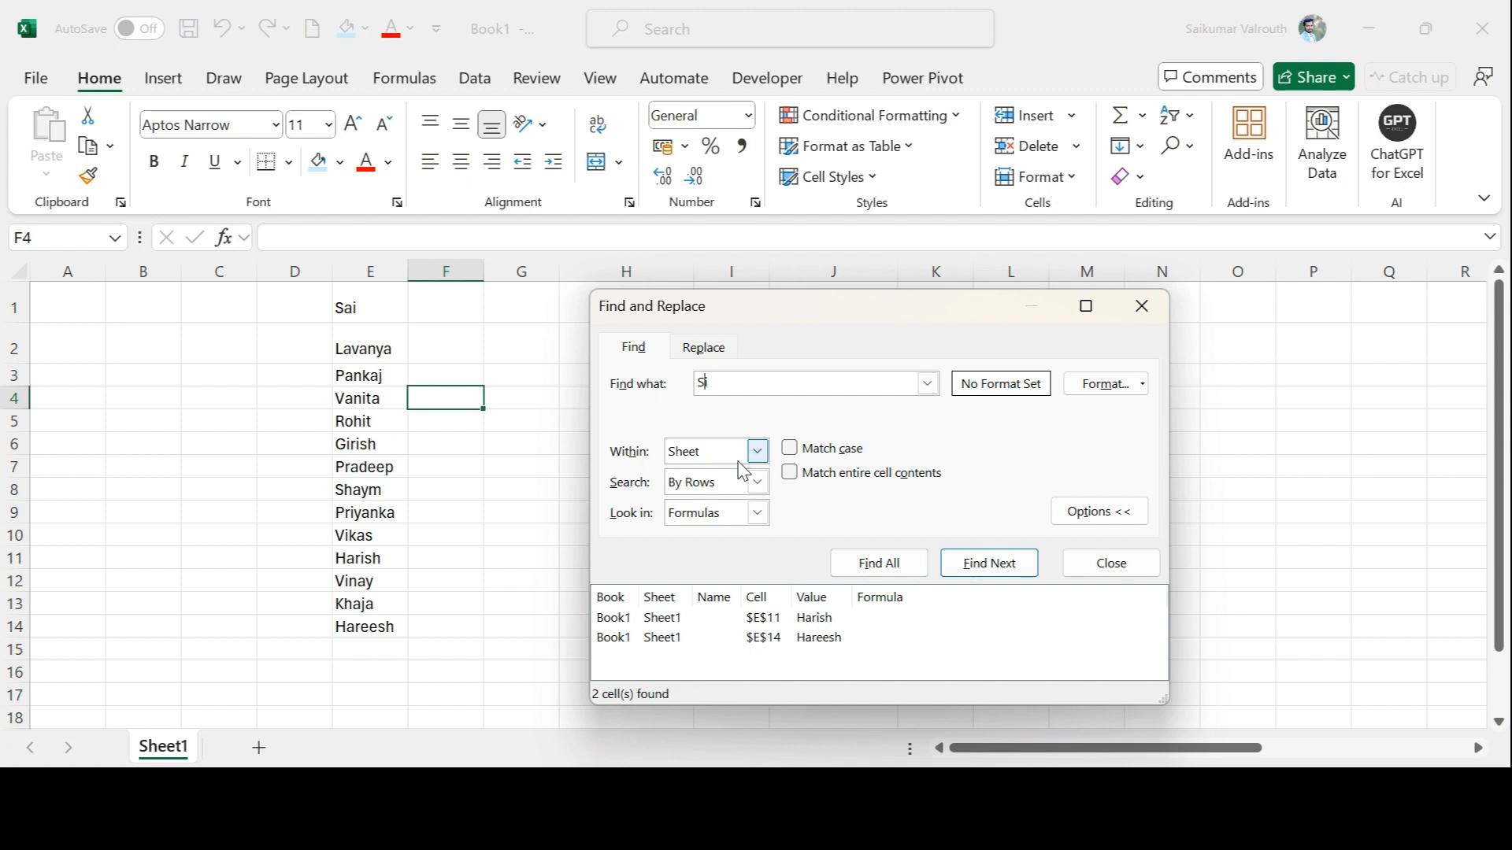
pyautogui.write('?')
pyautogui.press('Return')
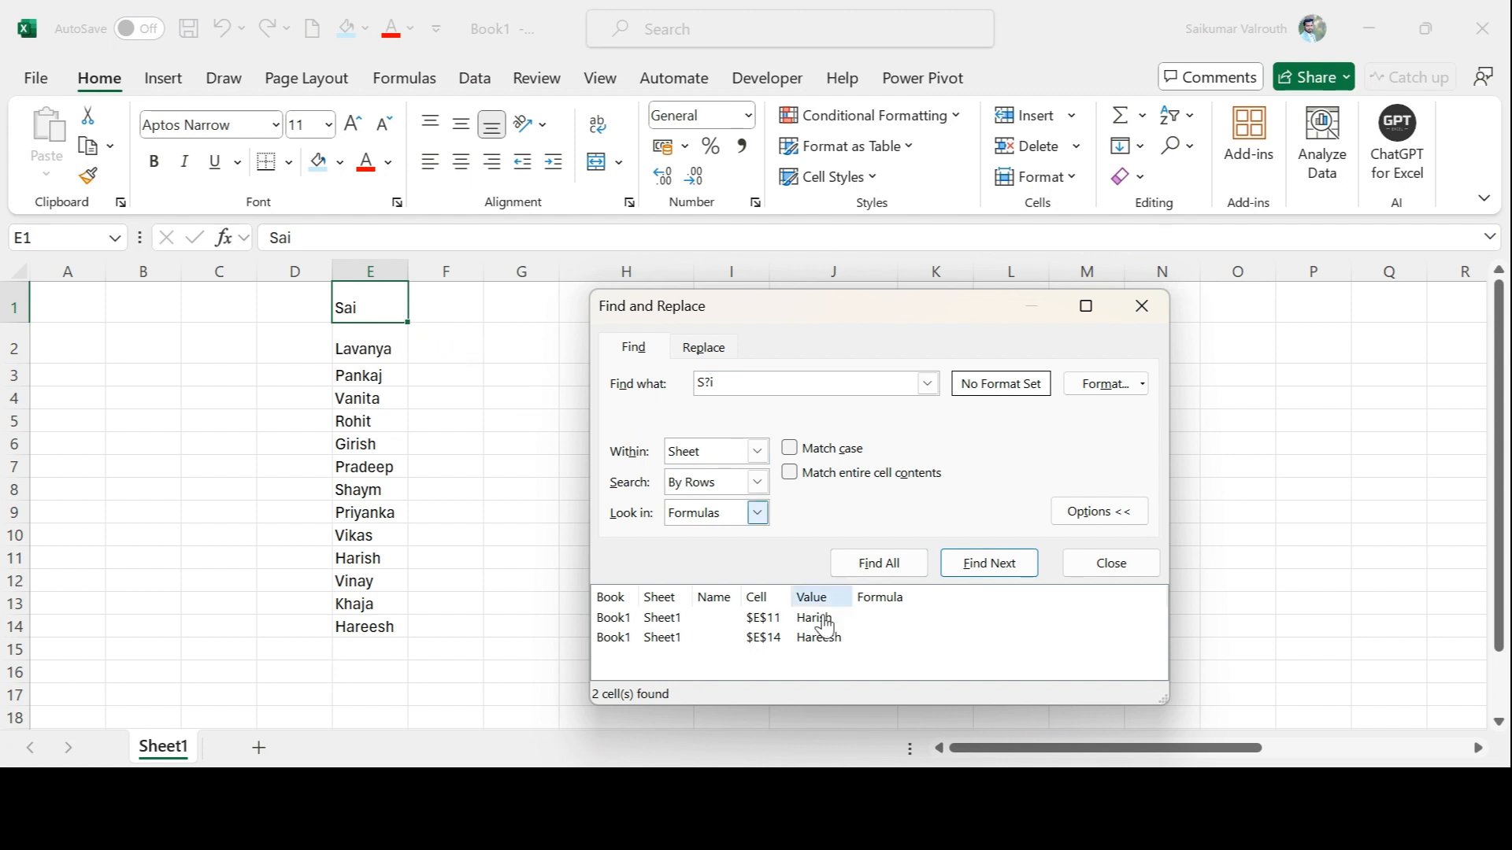
pyautogui.click(885, 567)
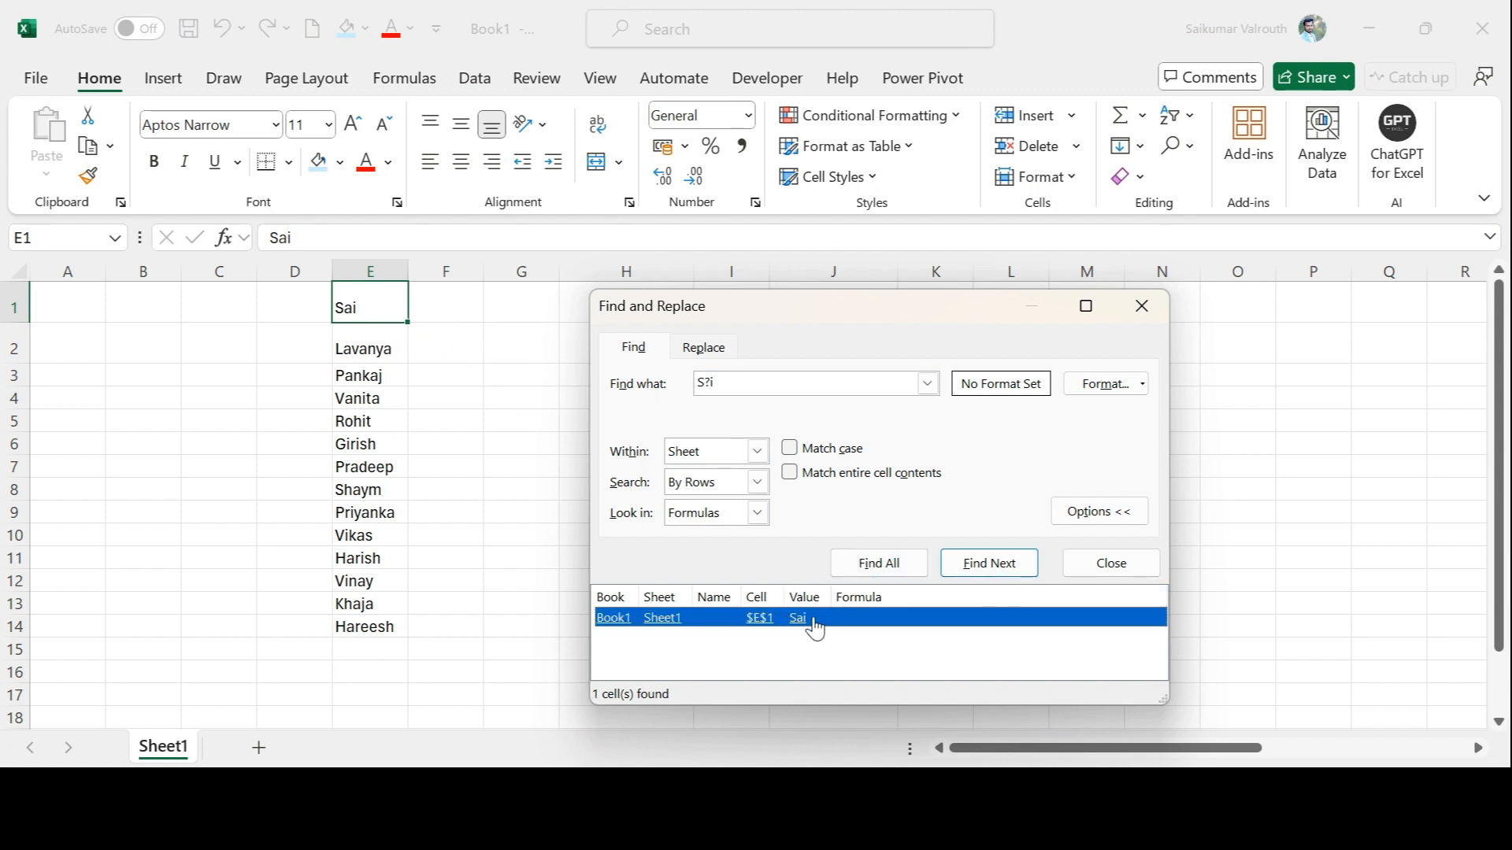
# Change the content of cell E1 to S5i
pyautogui.click(286, 232)
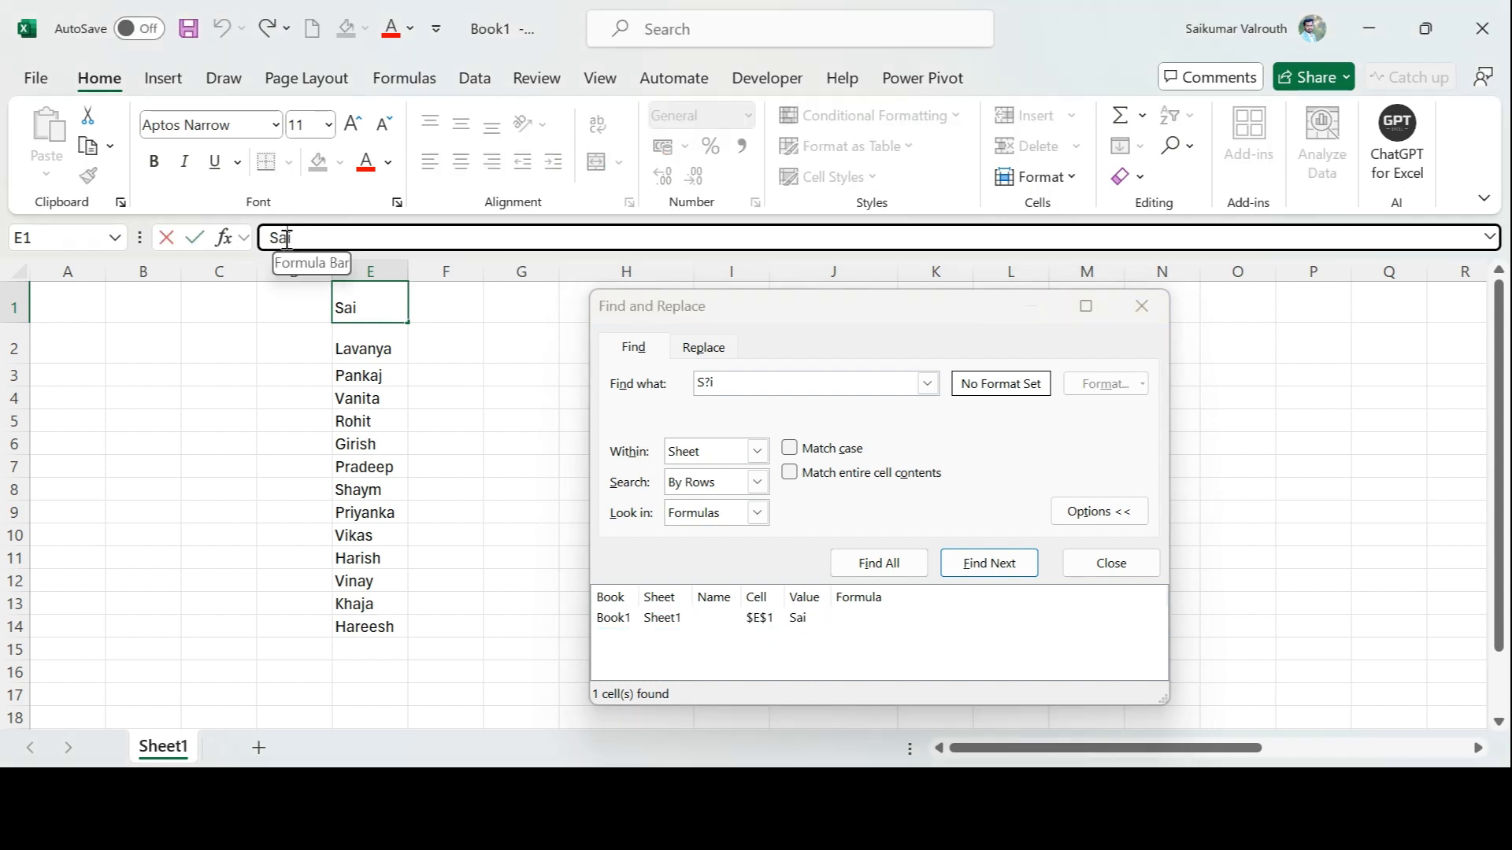
pyautogui.press('BackSpace')
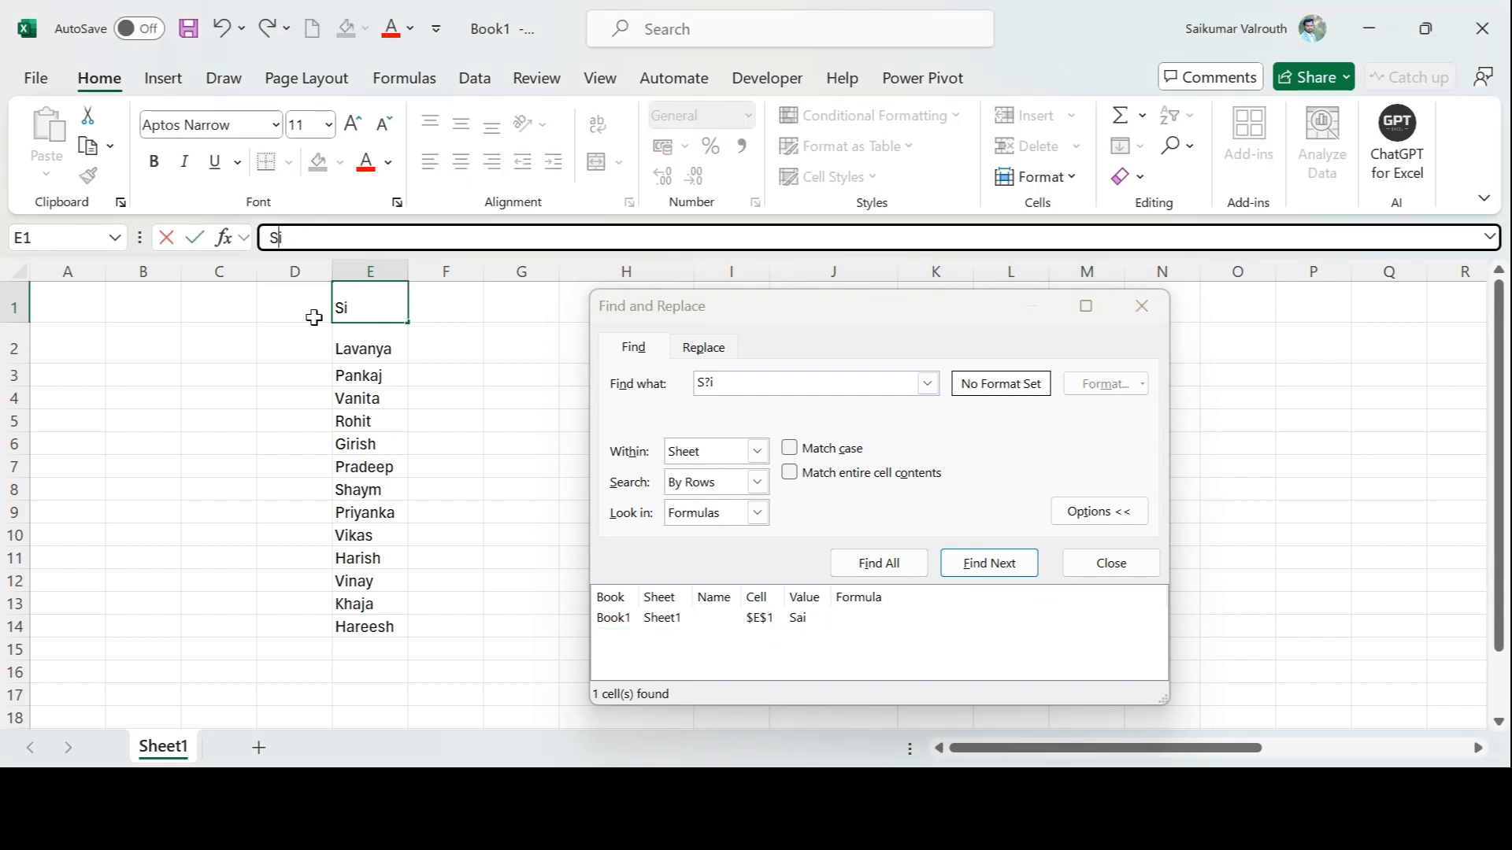
pyautogui.write('5')
pyautogui.press('Return')
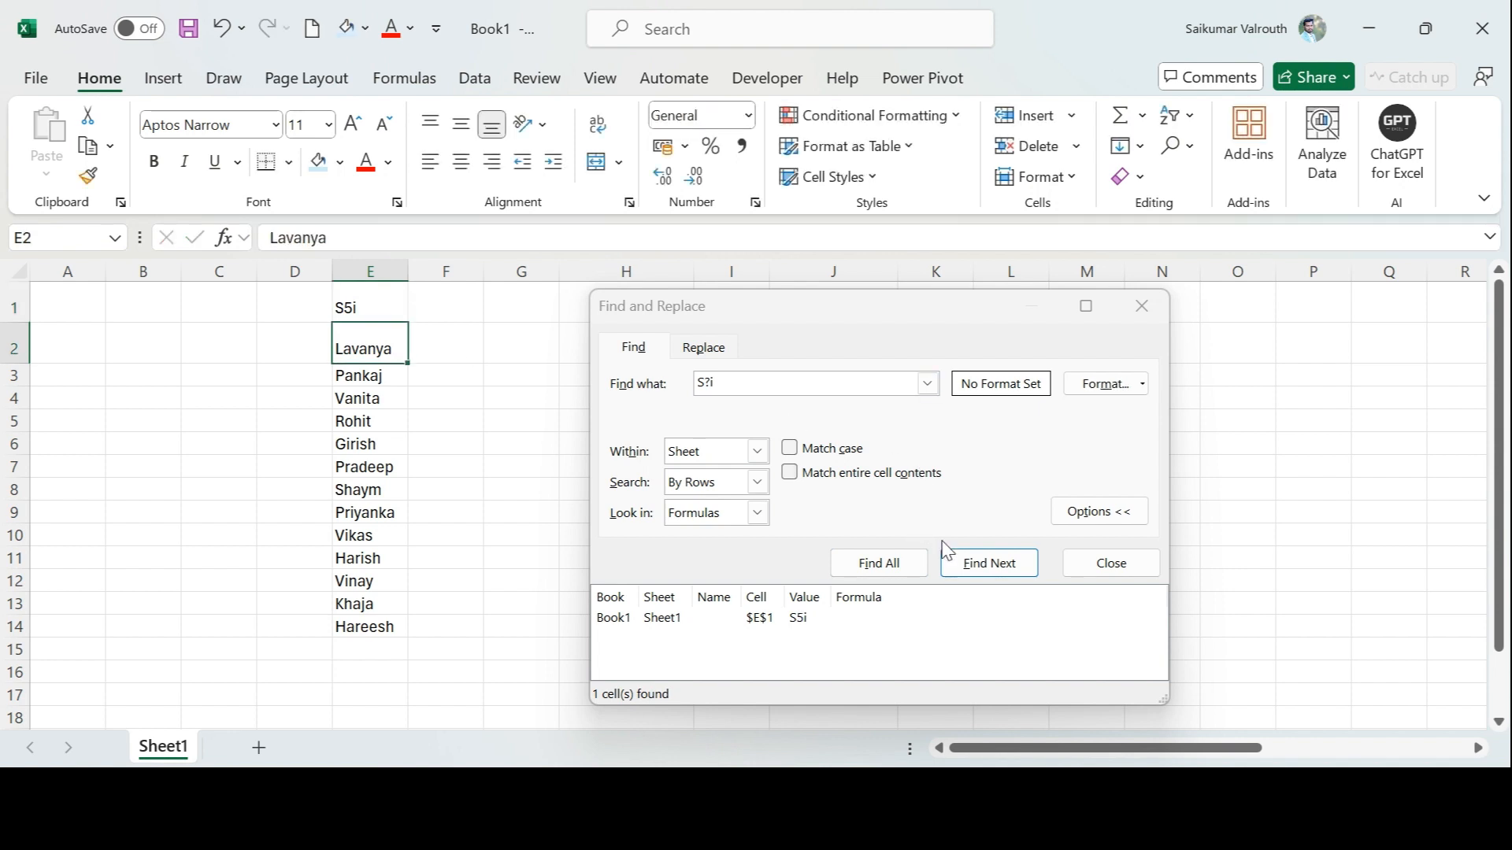
# Search again for all cells matching S?i and close the Find and Replace dialog
pyautogui.click(993, 561)
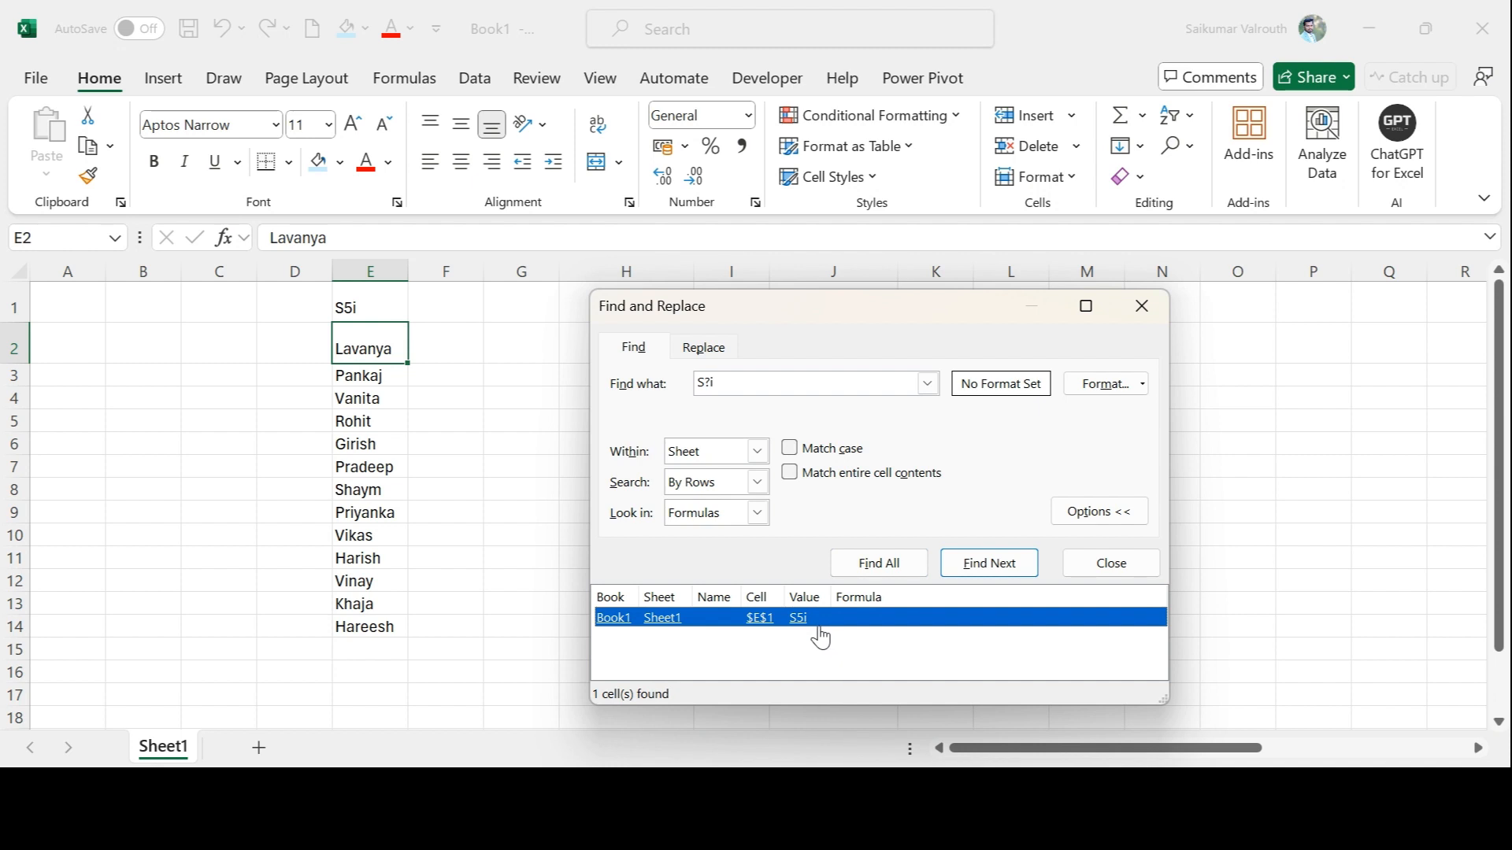
pyautogui.click(749, 381)
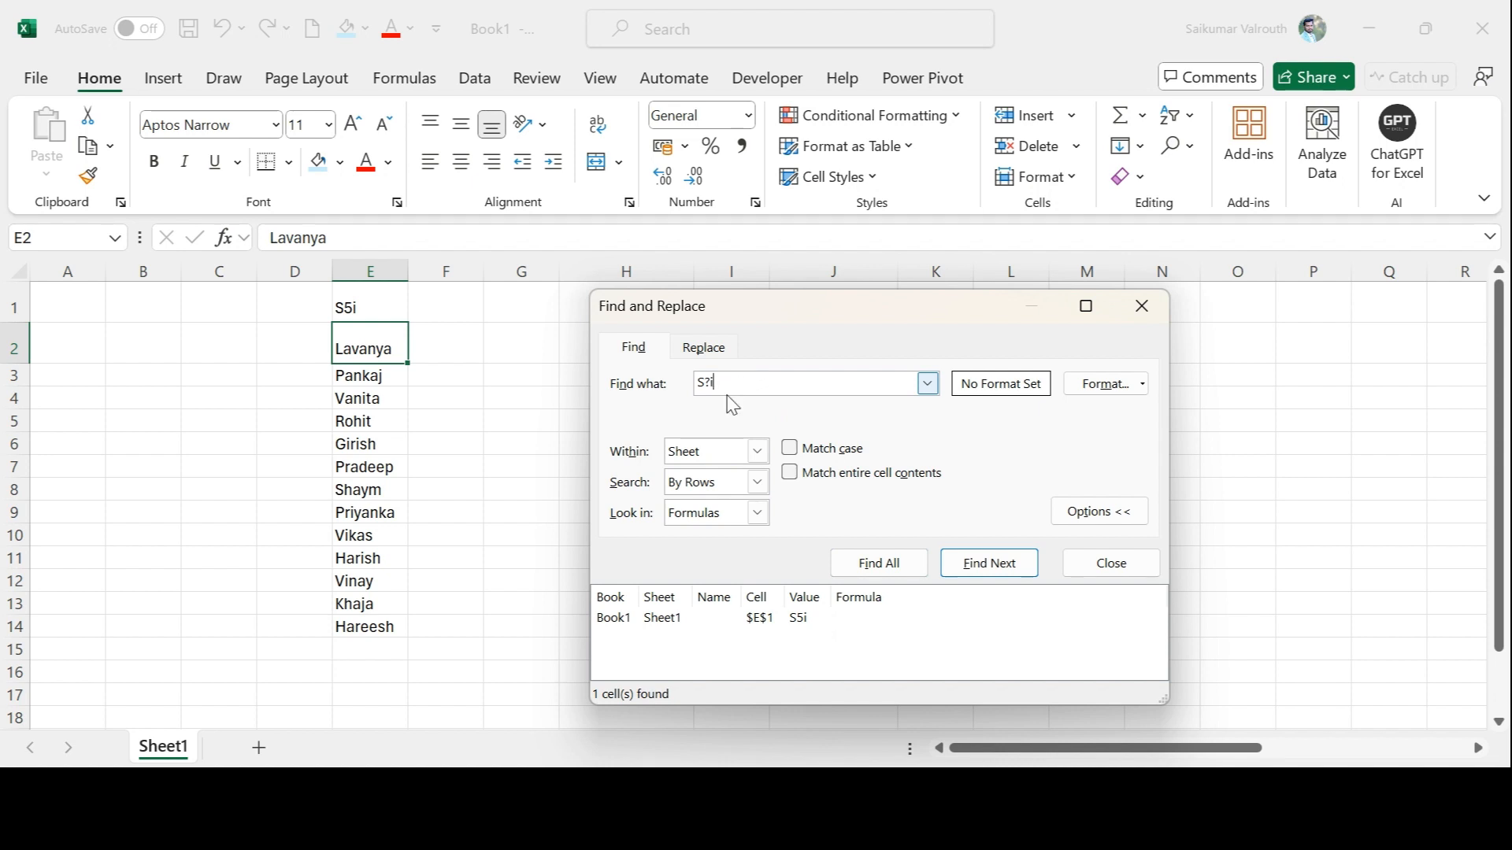
pyautogui.click(1141, 307)
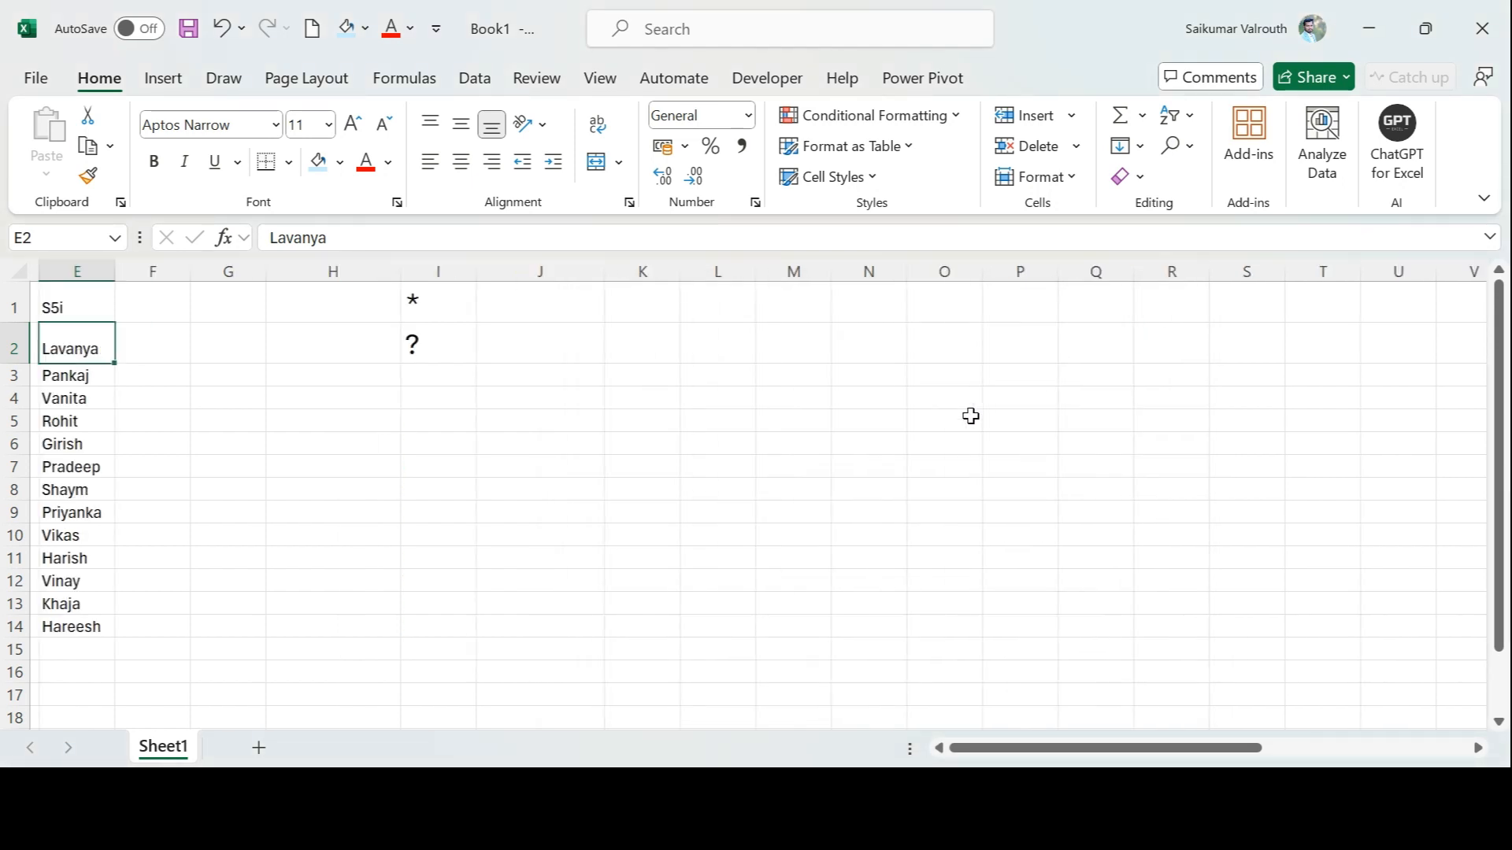
# Autofit column AB to its Expected Output heading and review the source phrases in Z2:Z5
pyautogui.hscroll(8, 971, 416)
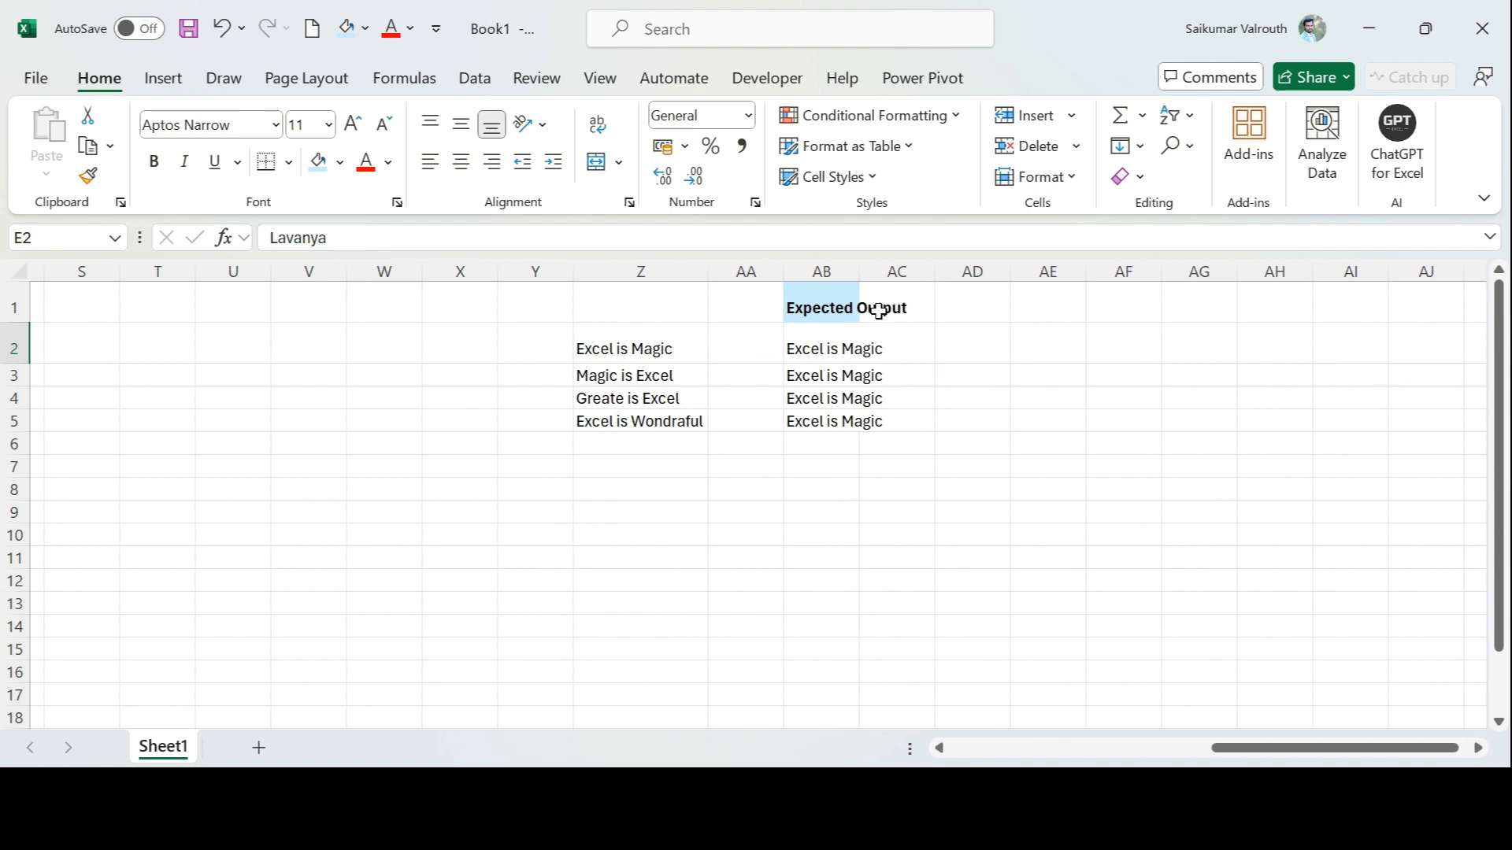
pyautogui.doubleClick(860, 271)
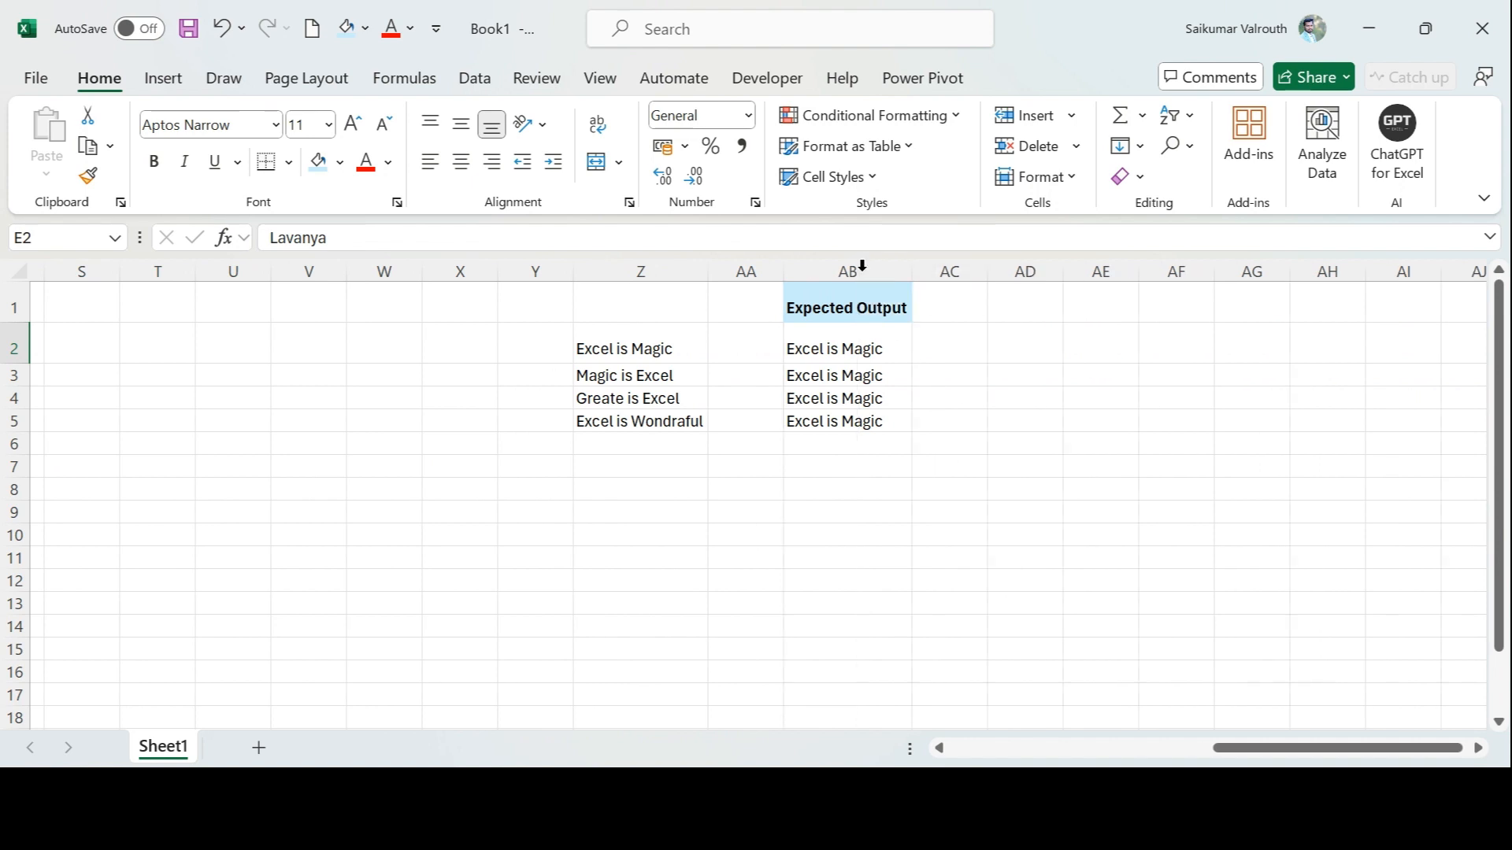
pyautogui.click(661, 354)
pyautogui.press('Down')
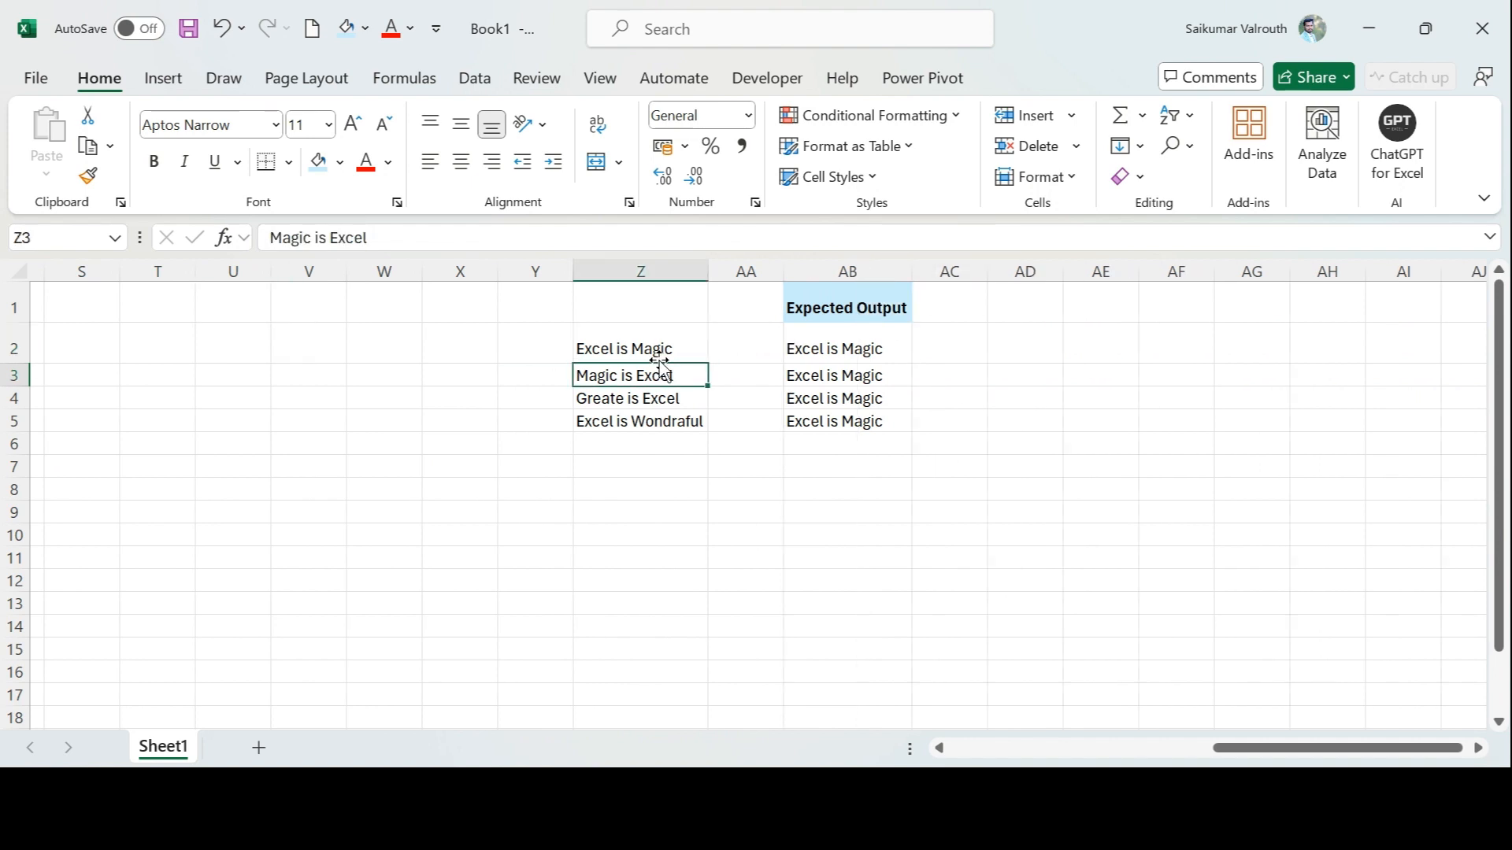
pyautogui.press('Down')
pyautogui.press('Down')
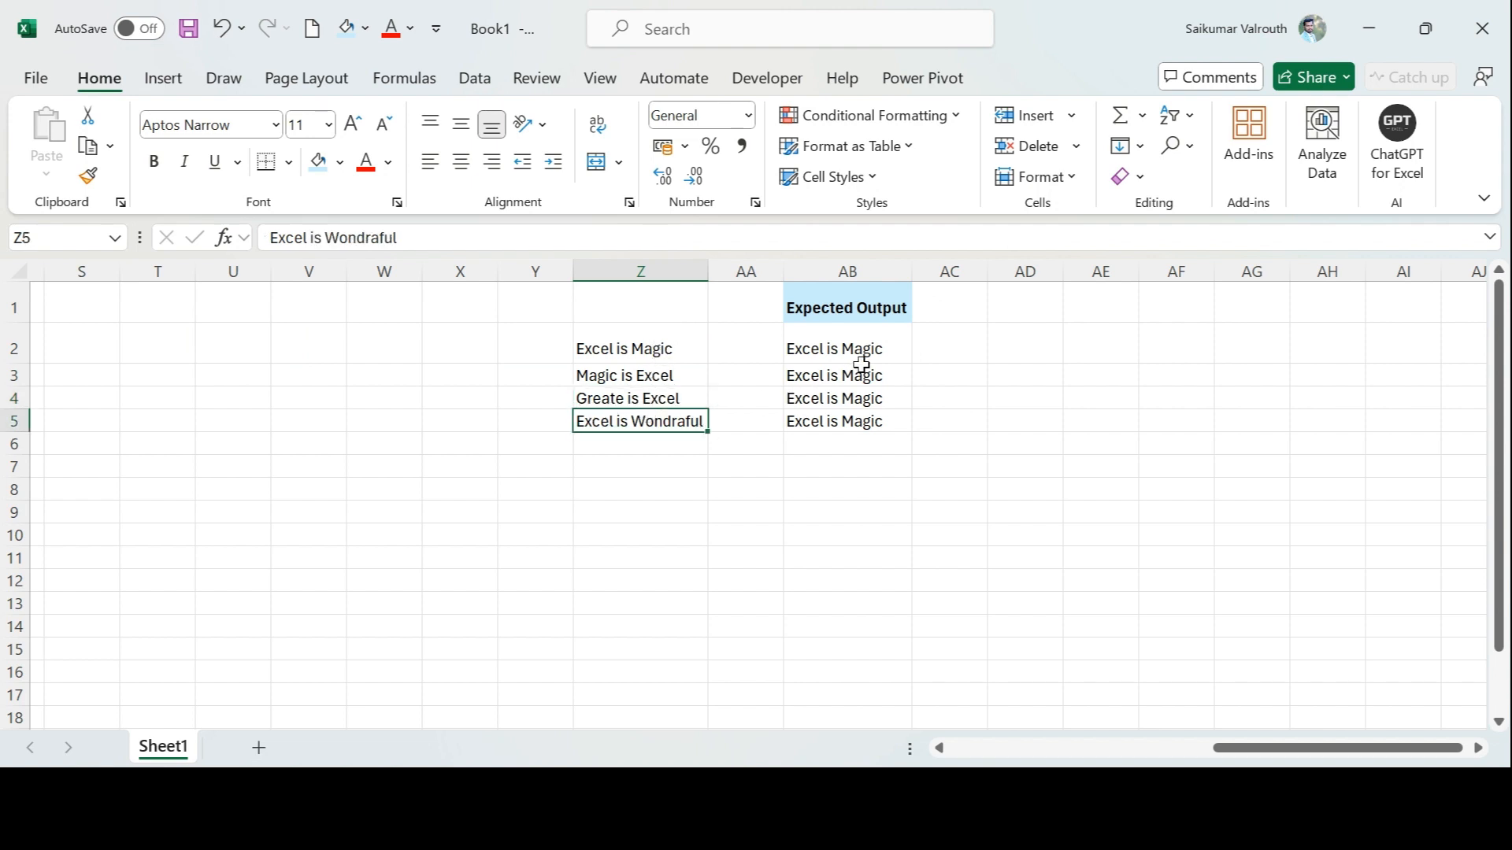
pyautogui.click(651, 354)
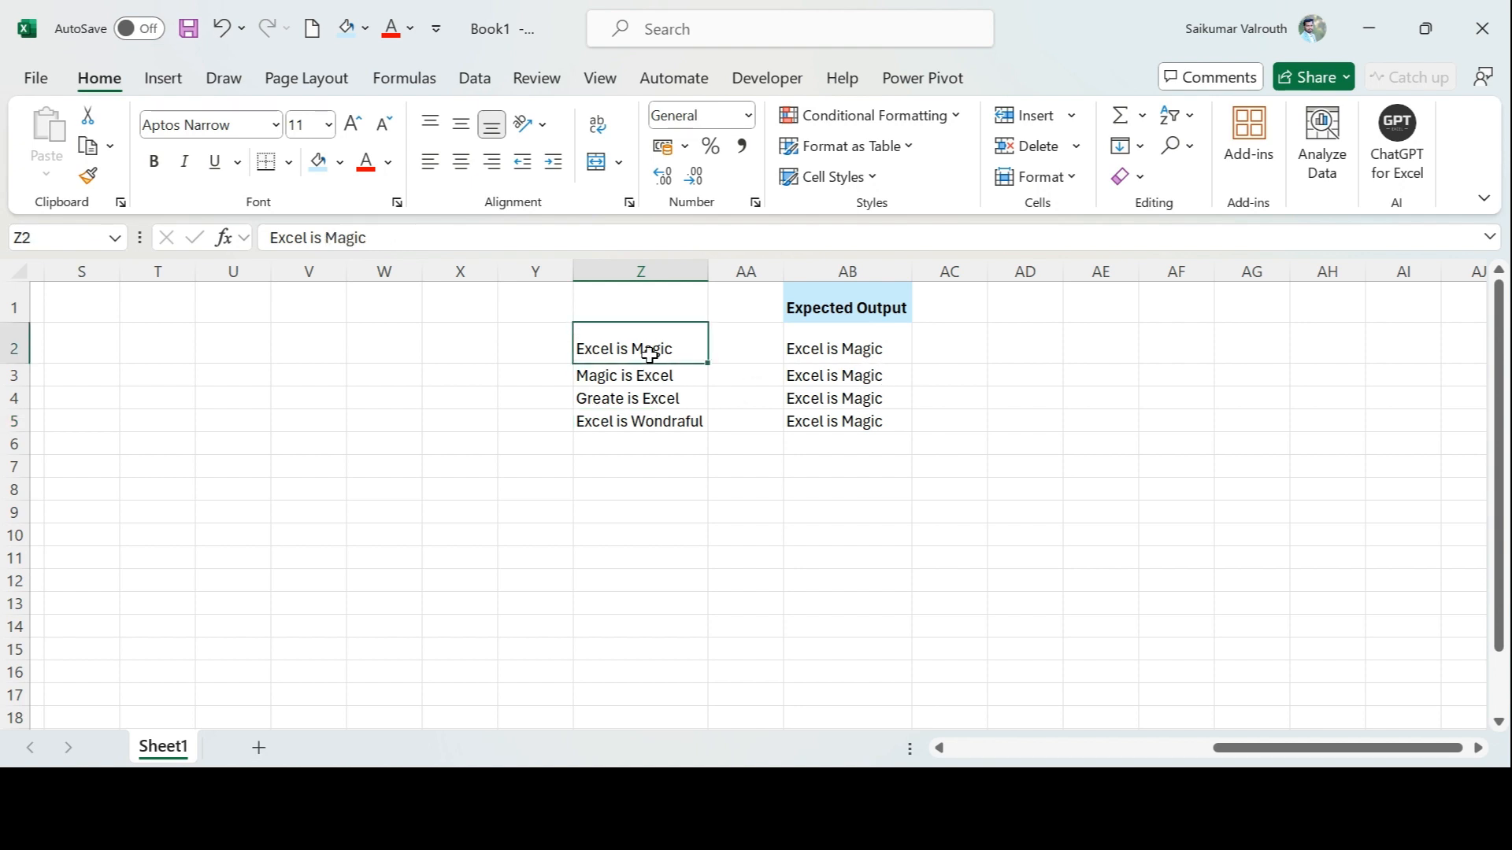
# Select the phrases in Z2:Z5 and set the search text for replacing to Excel
pyautogui.hotkey('shift', 'Down')
pyautogui.hotkey('shift', 'Down')
pyautogui.hotkey('shift', 'Down')
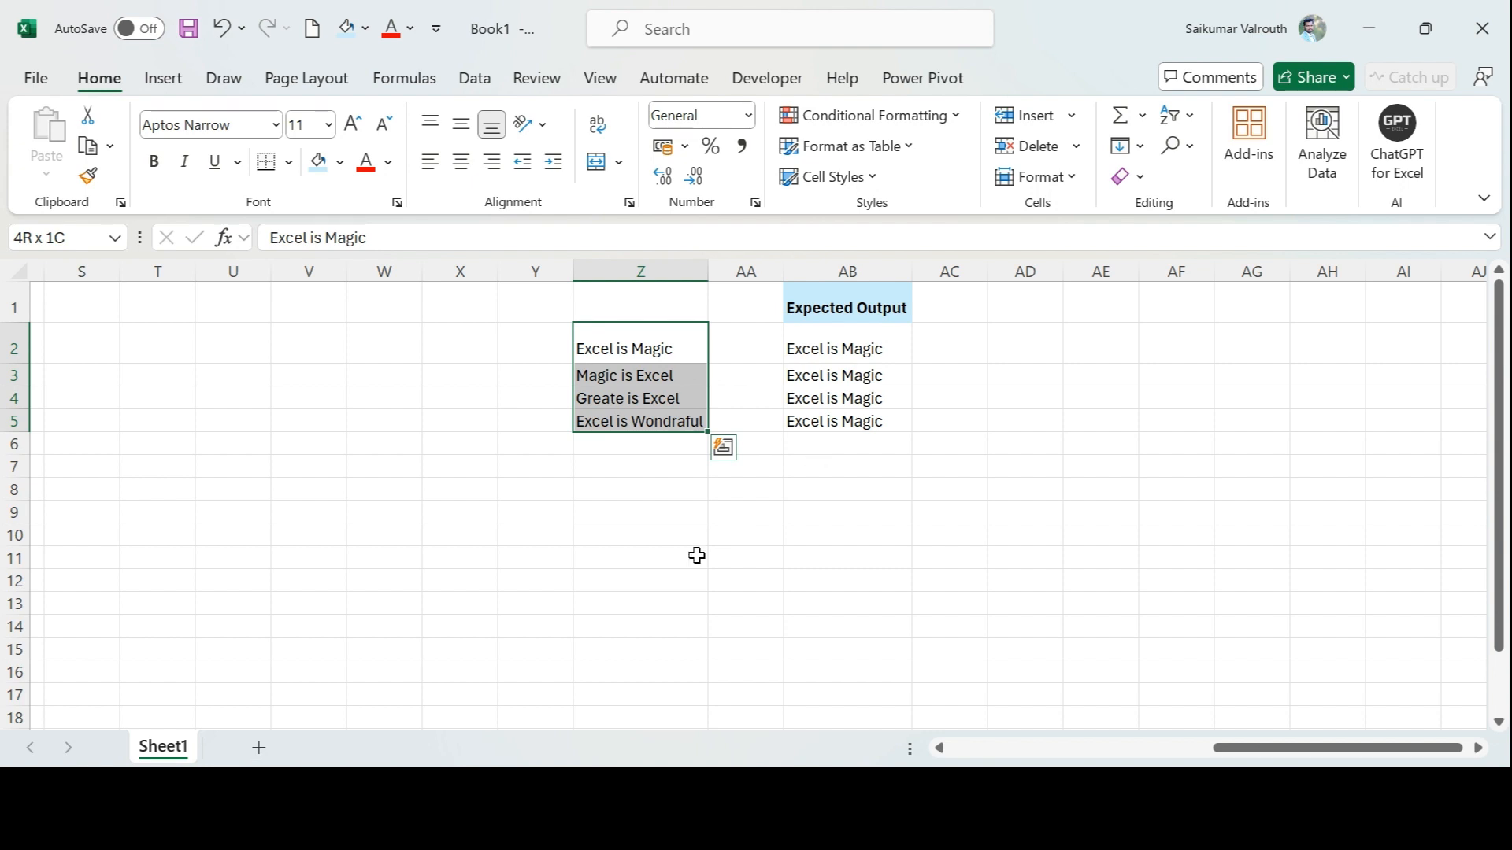
pyautogui.hotkey('ctrl', 'h')
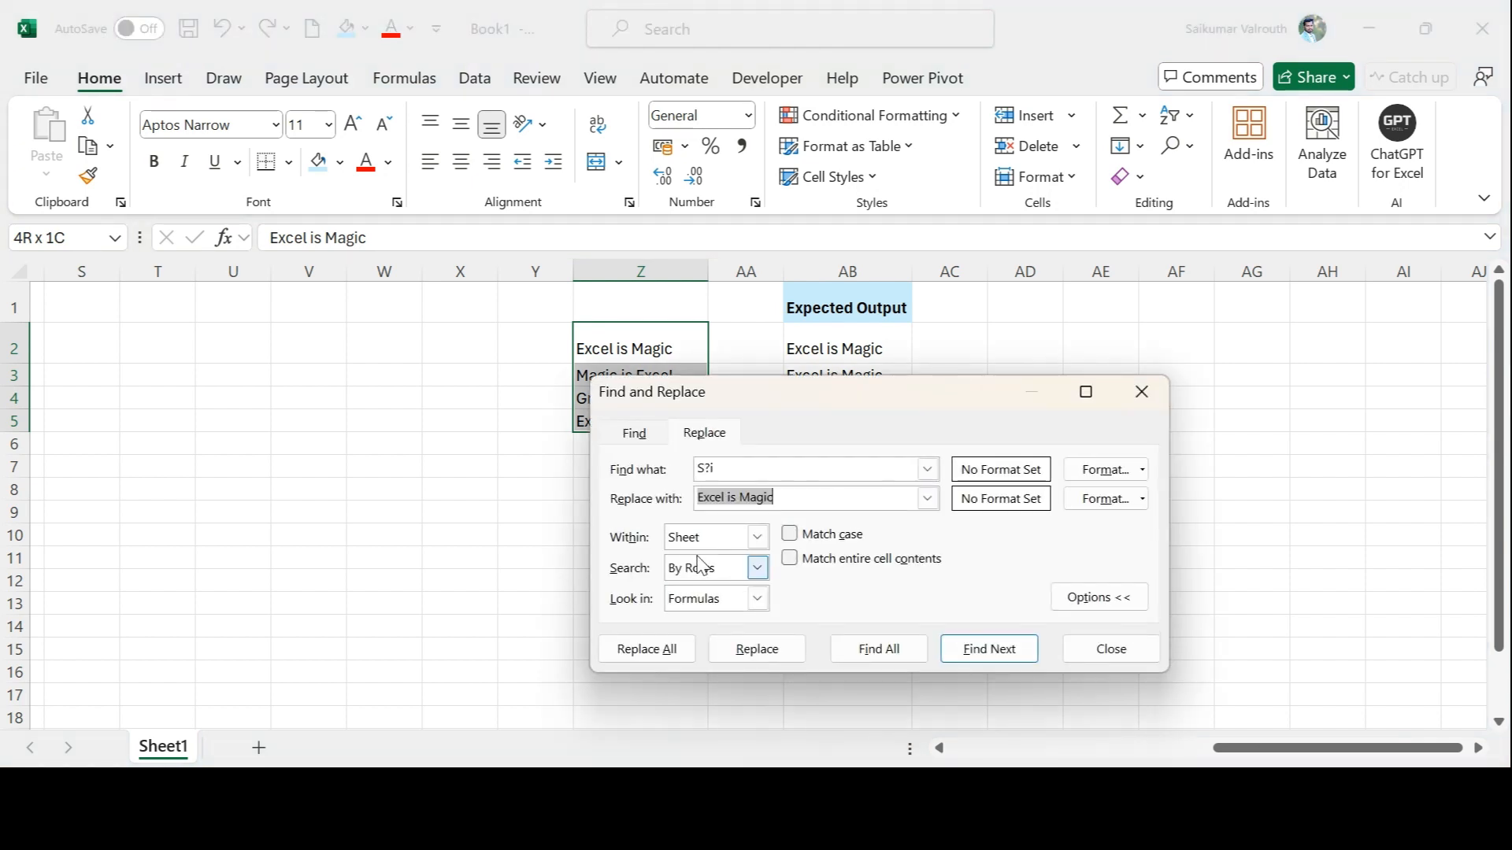
pyautogui.moveTo(827, 415); pyautogui.dragTo(1036, 475)
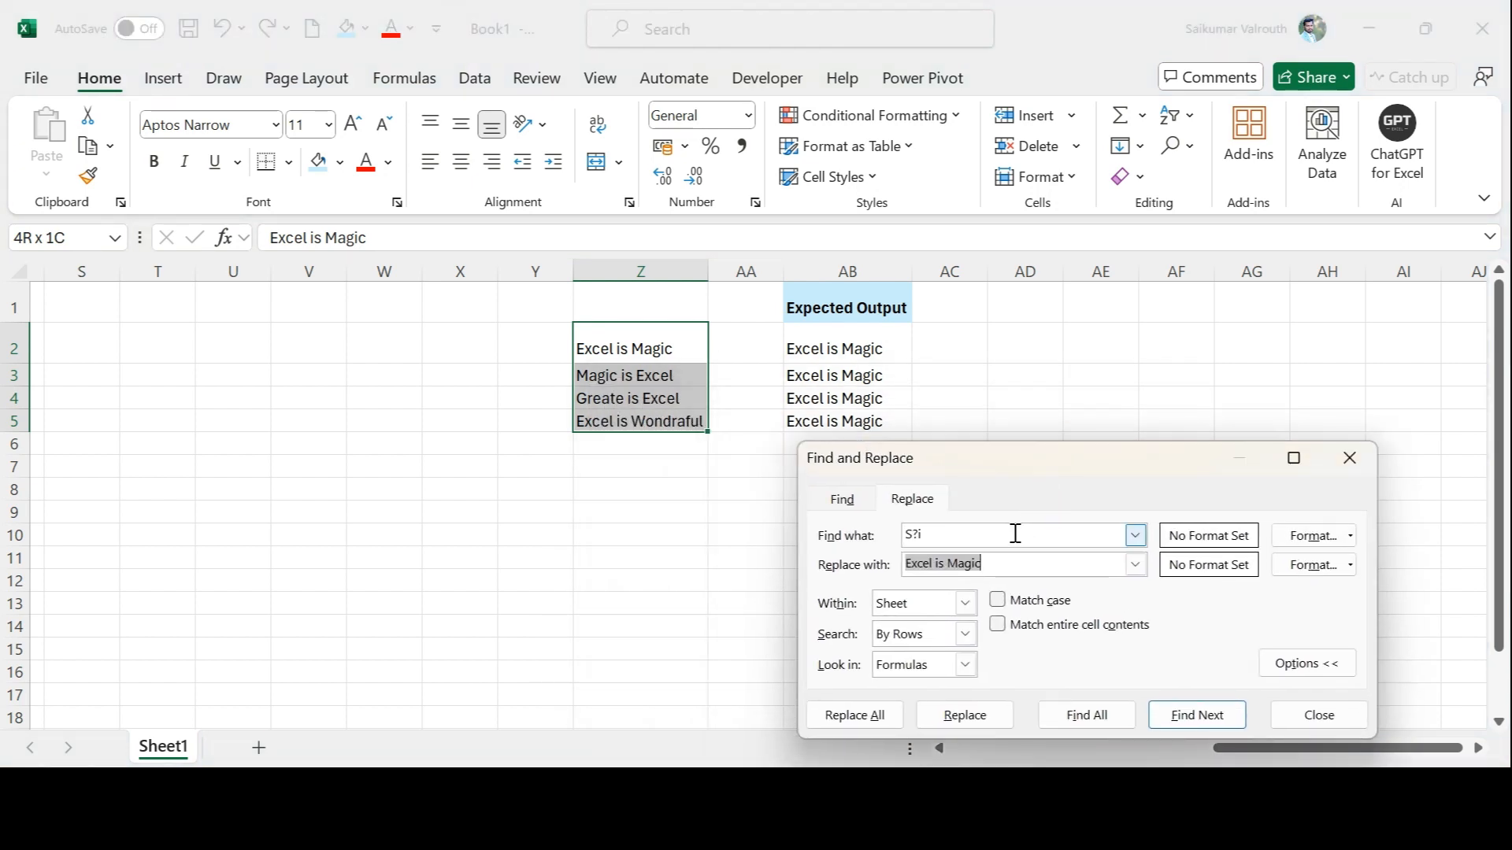
pyautogui.click(977, 537)
pyautogui.press('BackSpace')
pyautogui.press('BackSpace')
pyautogui.press('BackSpace')
pyautogui.write('Excel')
# Try replacing all occurrences of Excel in Z2:Z5 with Excel is Magic, and undo the replacement
pyautogui.click(889, 718)
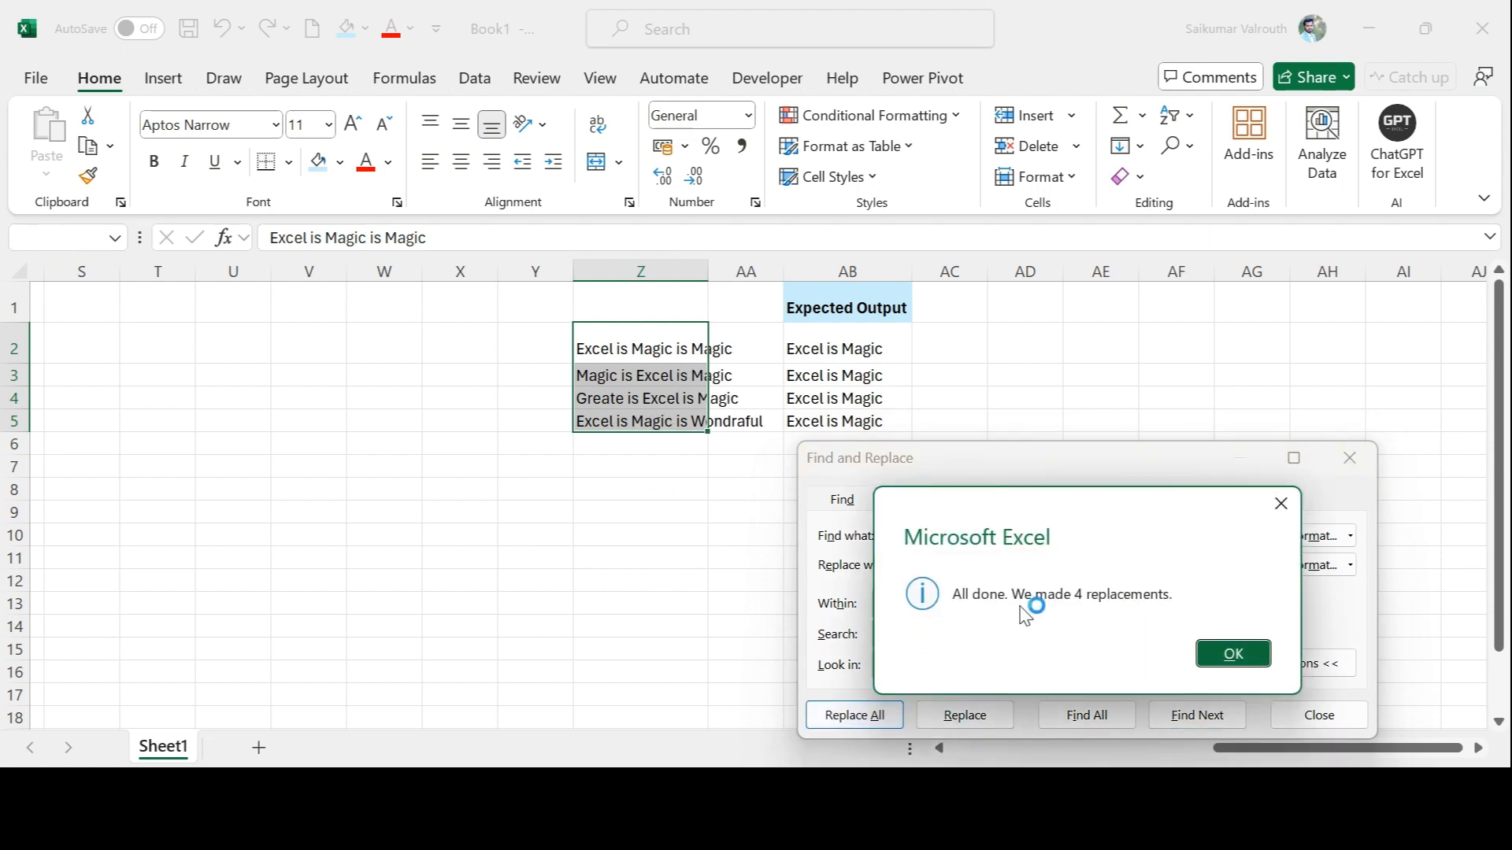
pyautogui.click(1238, 662)
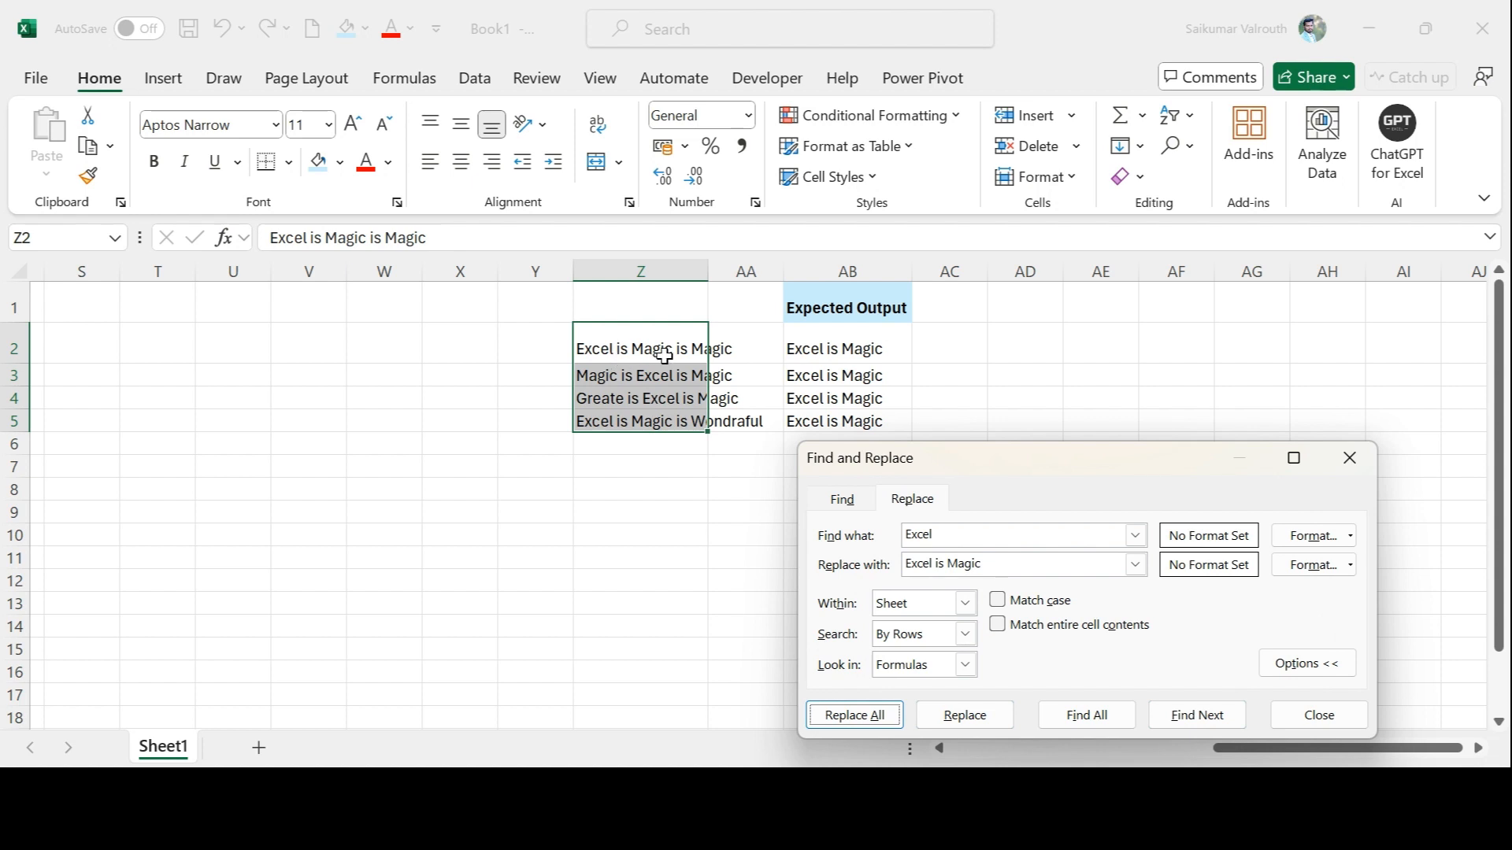
pyautogui.click(636, 541)
pyautogui.hotkey('ctrl', 'z')
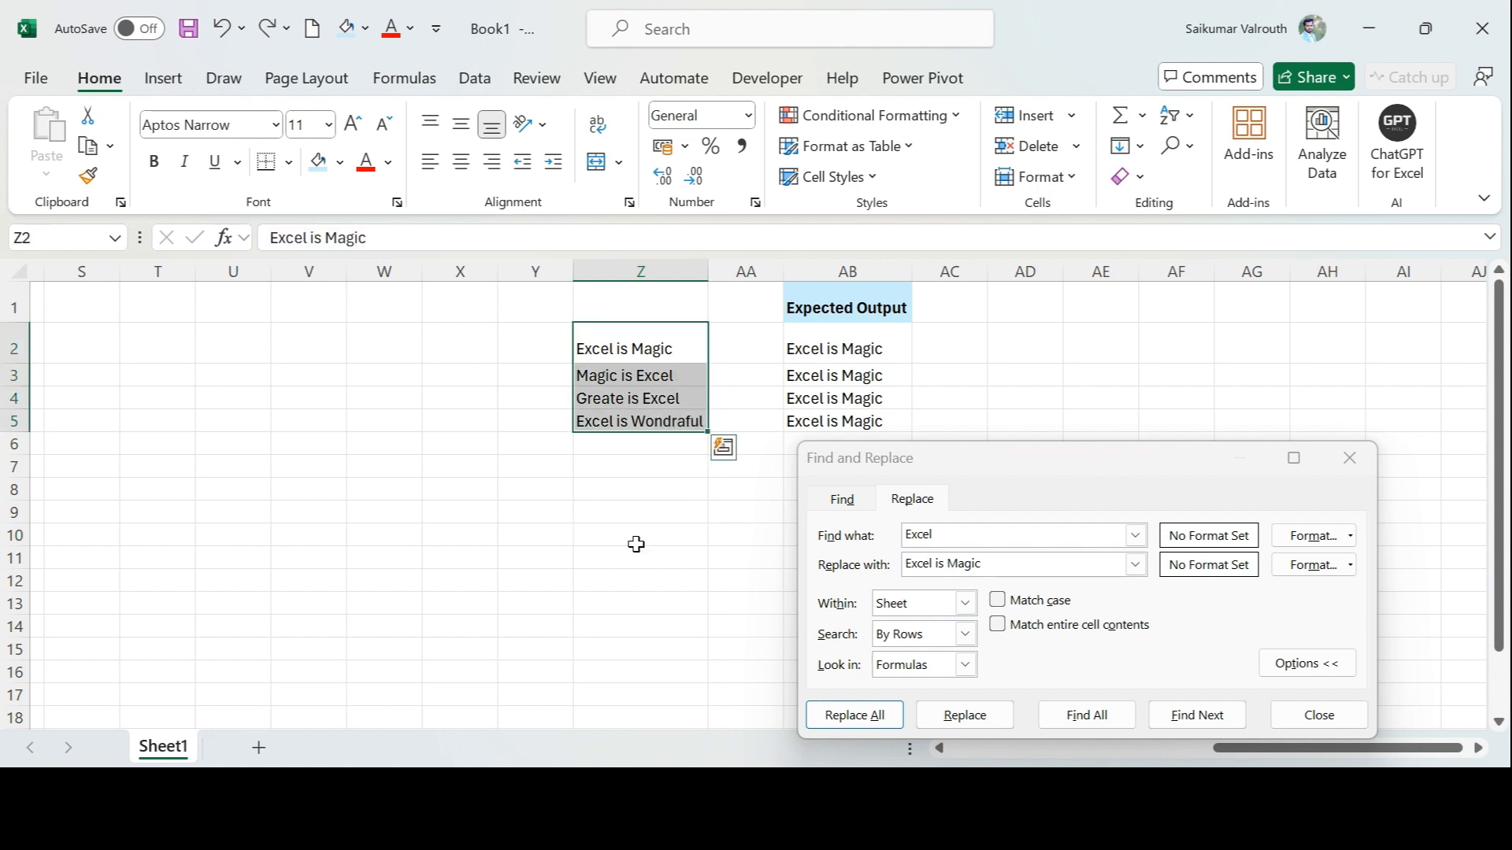
# Replace all matches of *Excel* in Z2:Z5 with Excel is Magic and close the Find and Replace dialog
pyautogui.click(1000, 537)
pyautogui.press('Home')
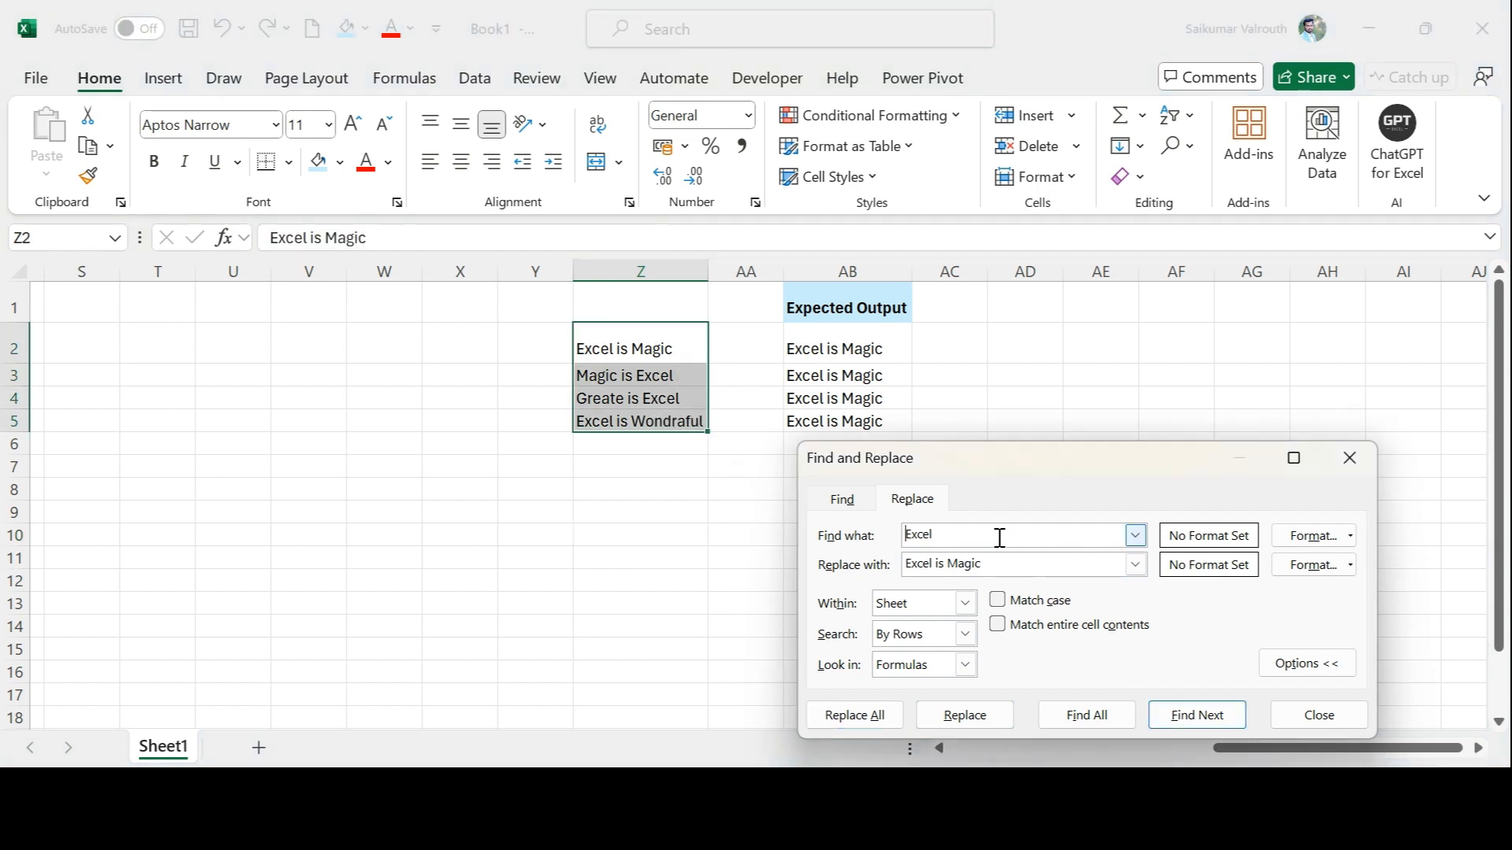
pyautogui.write('*')
pyautogui.press('End')
pyautogui.write('*')
pyautogui.click(858, 725)
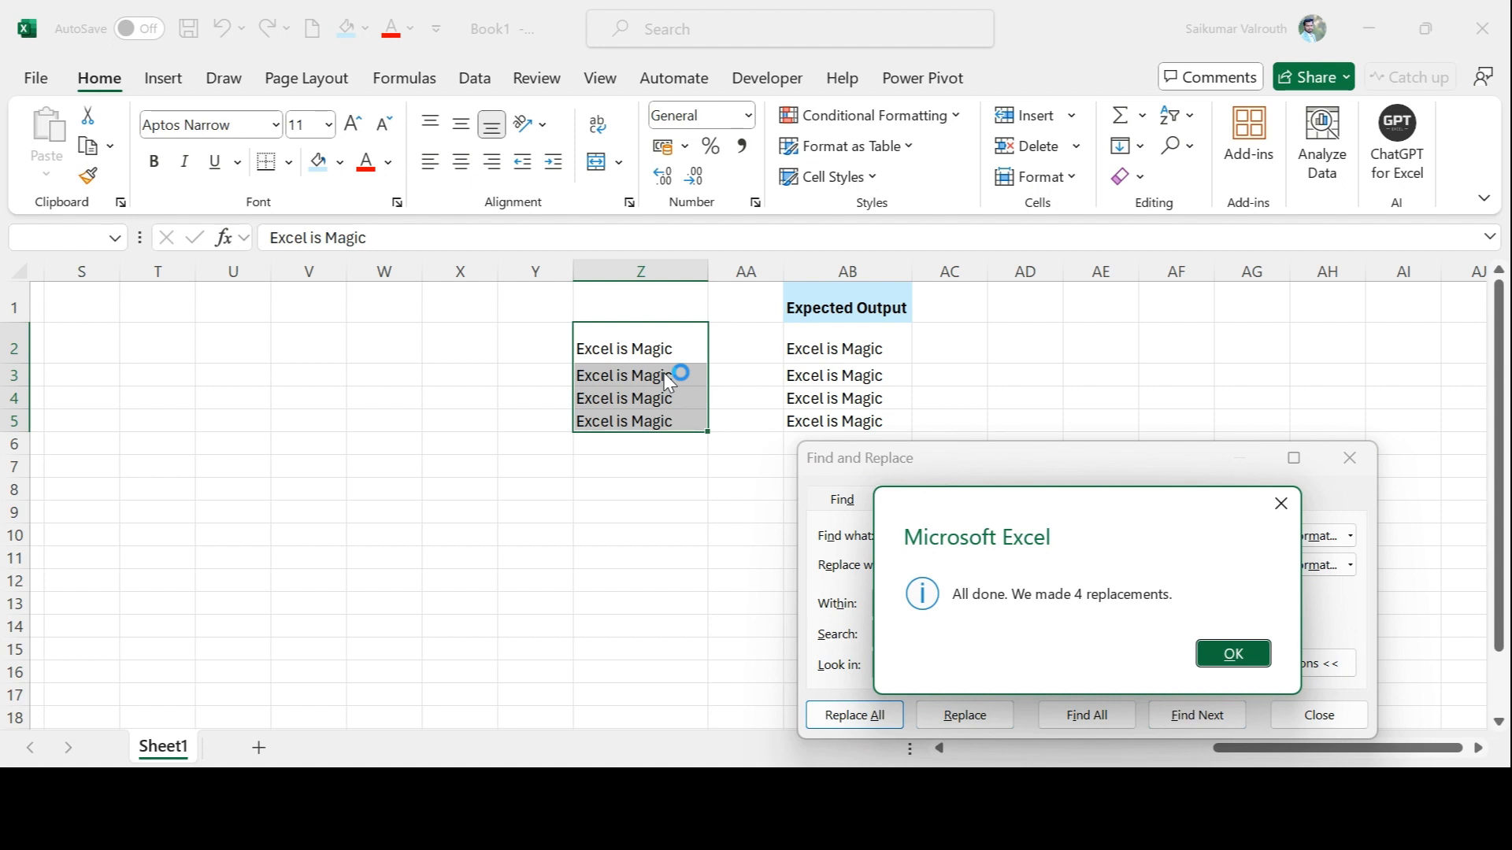
pyautogui.click(1226, 657)
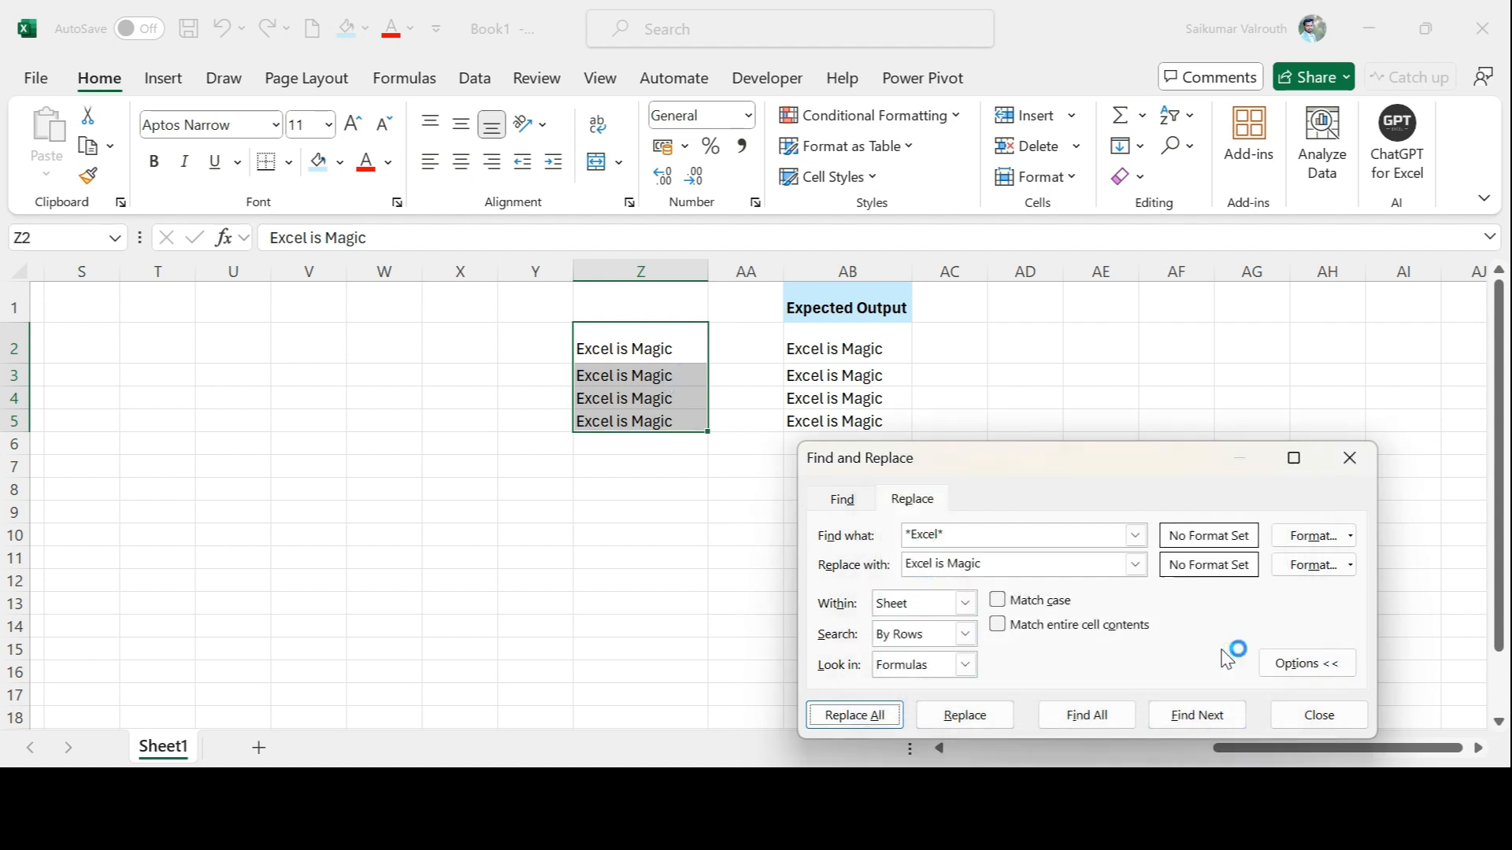
pyautogui.click(1017, 540)
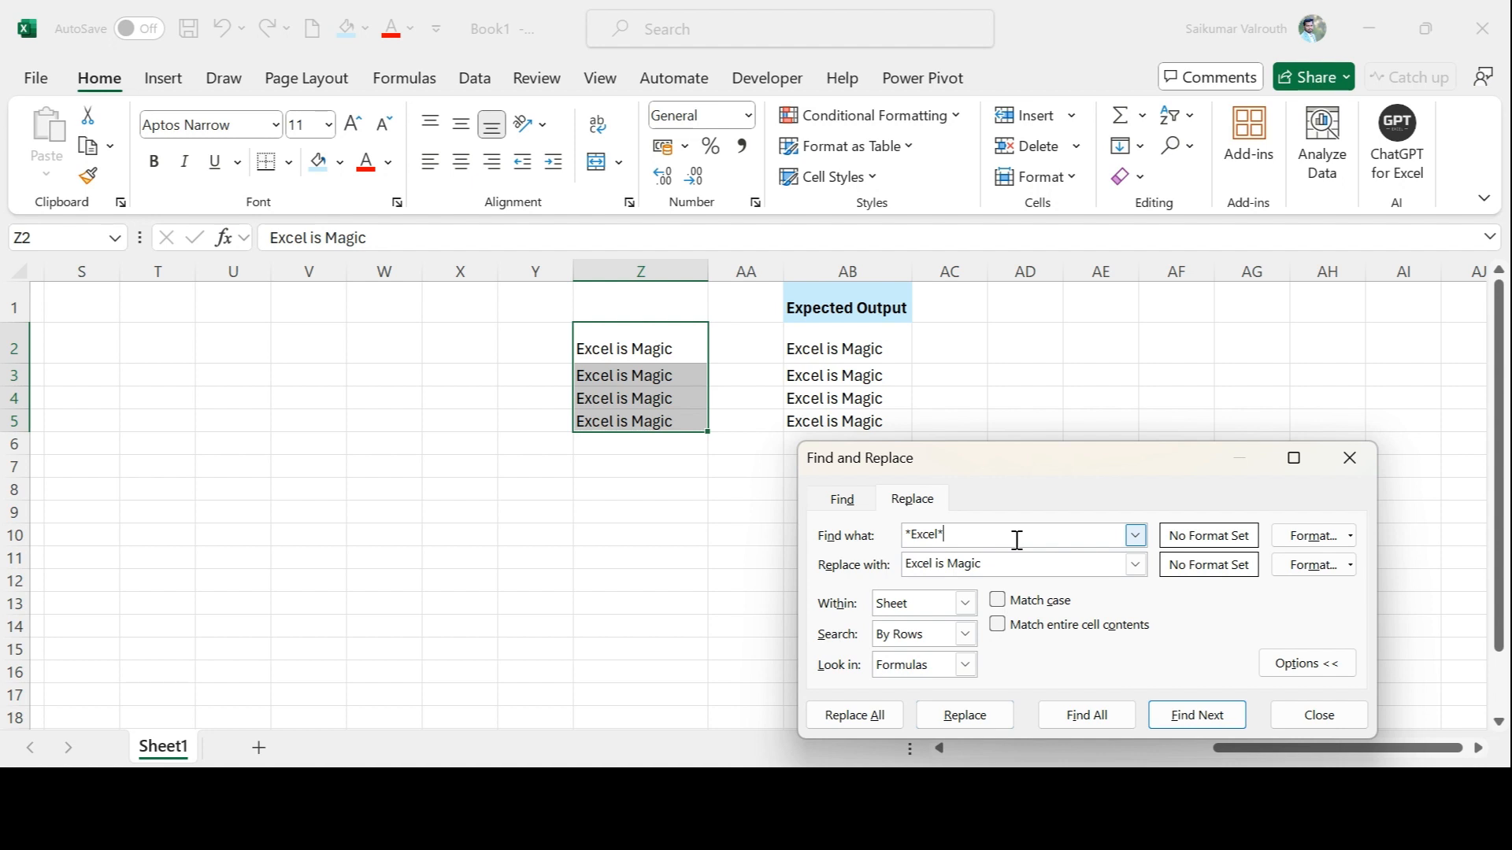
pyautogui.click(1291, 713)
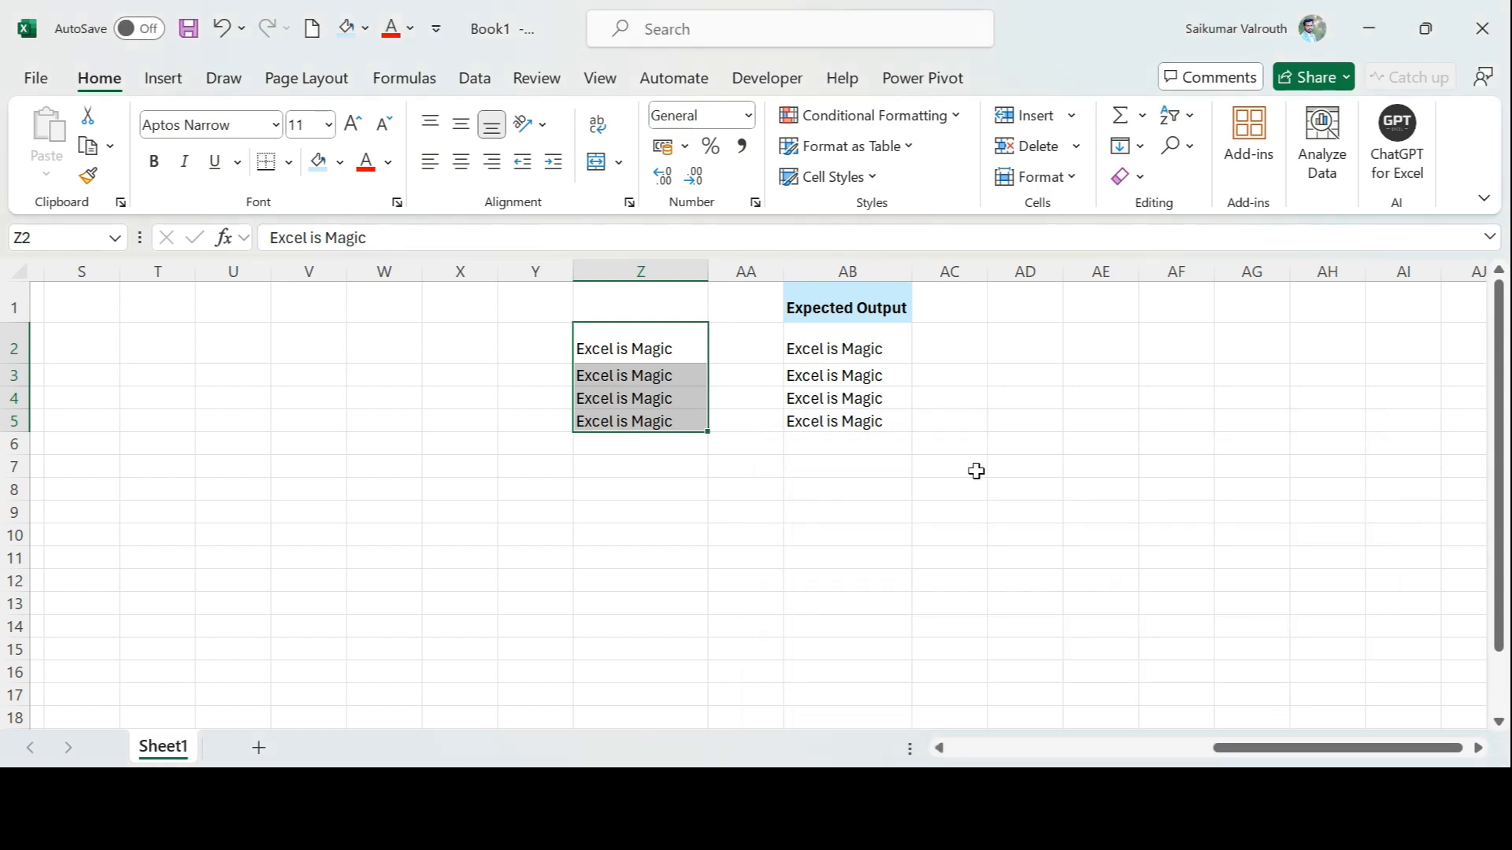
pyautogui.hscroll(-10, 911, 446)
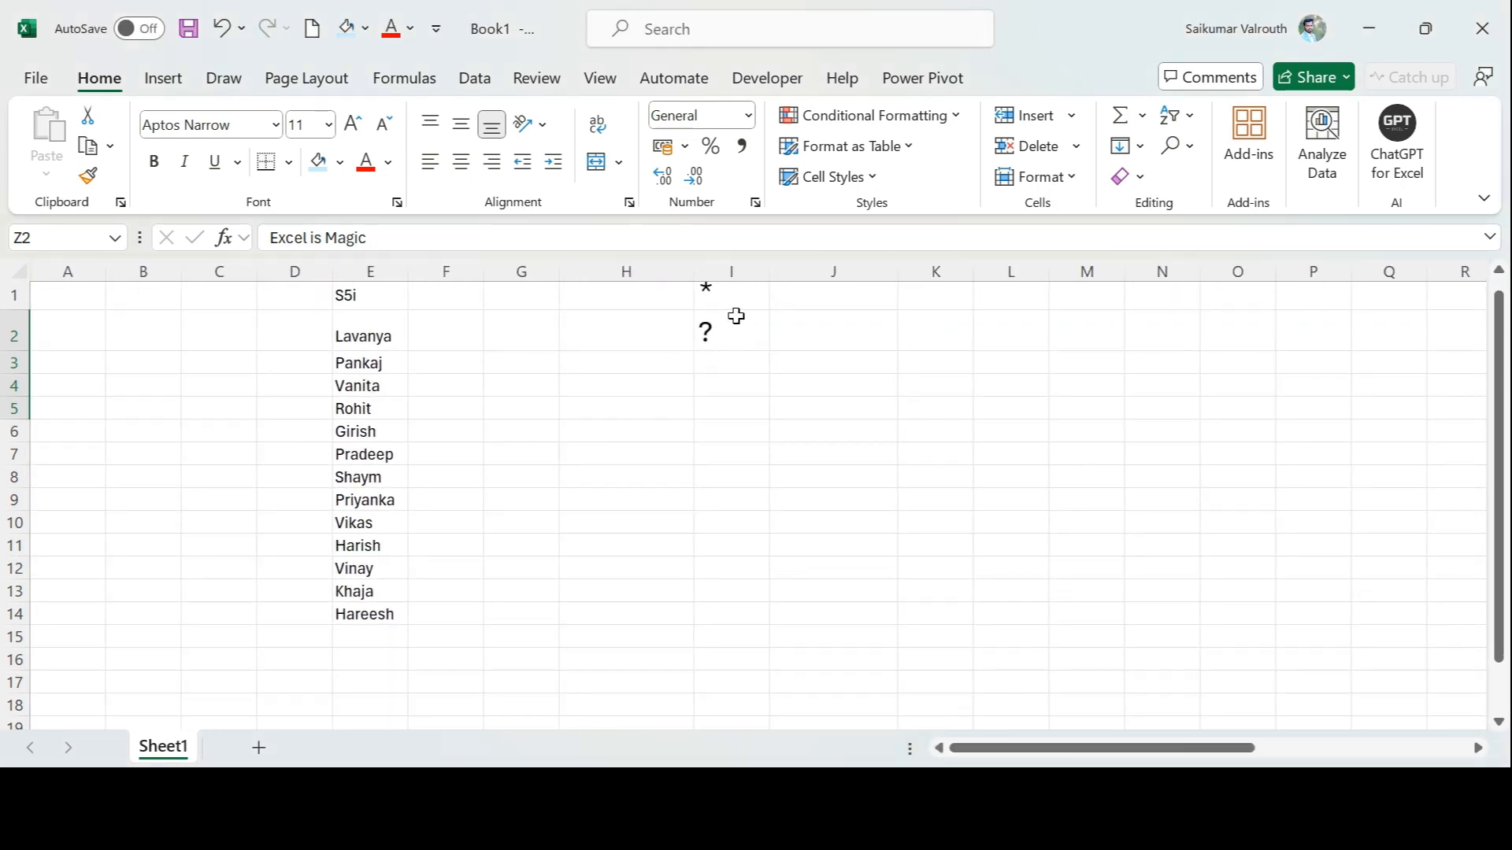
pyautogui.scroll(1, 736, 315)
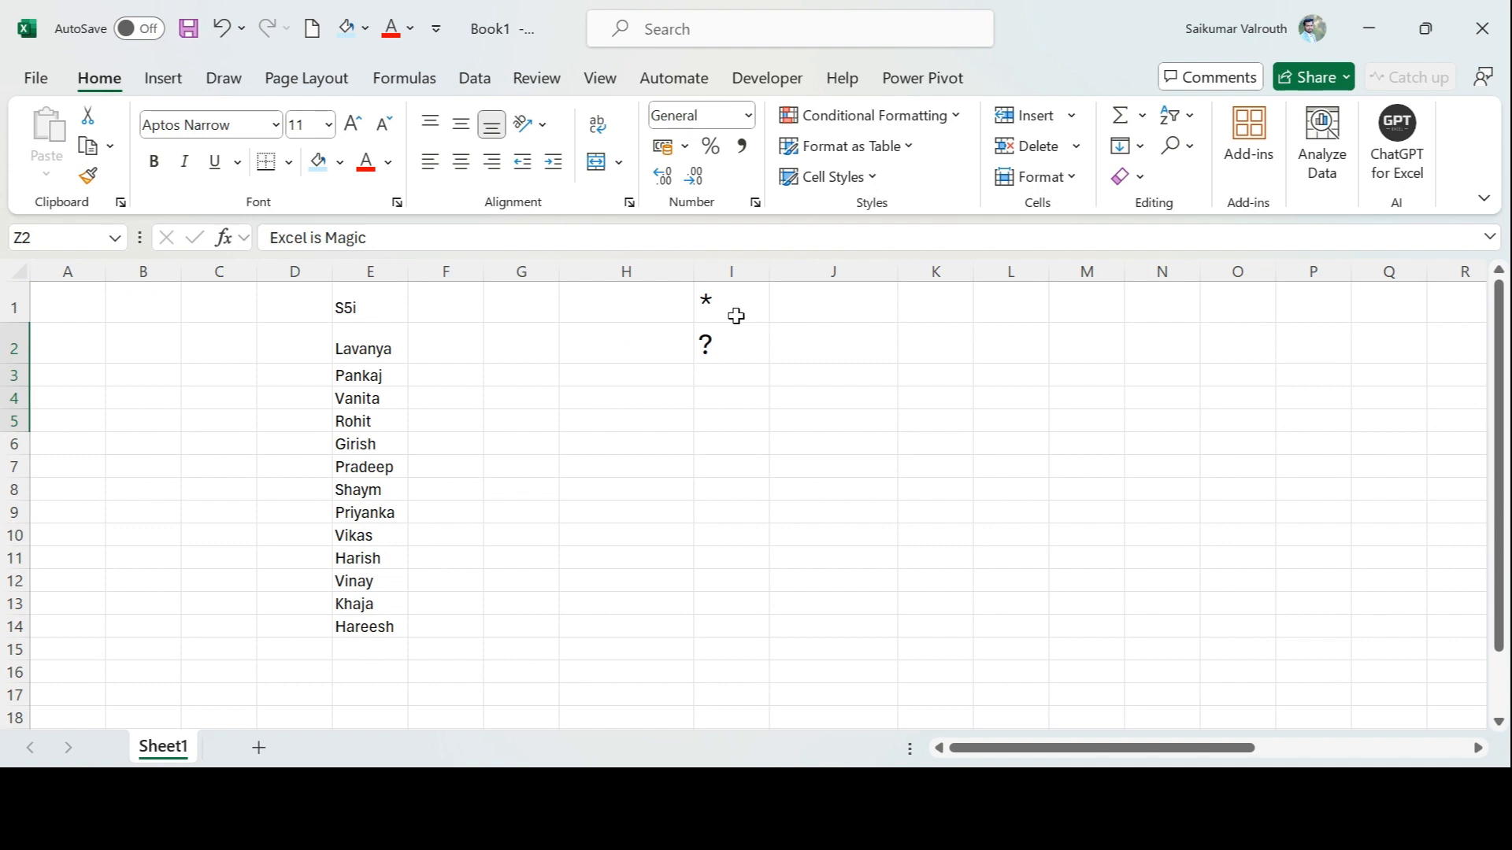